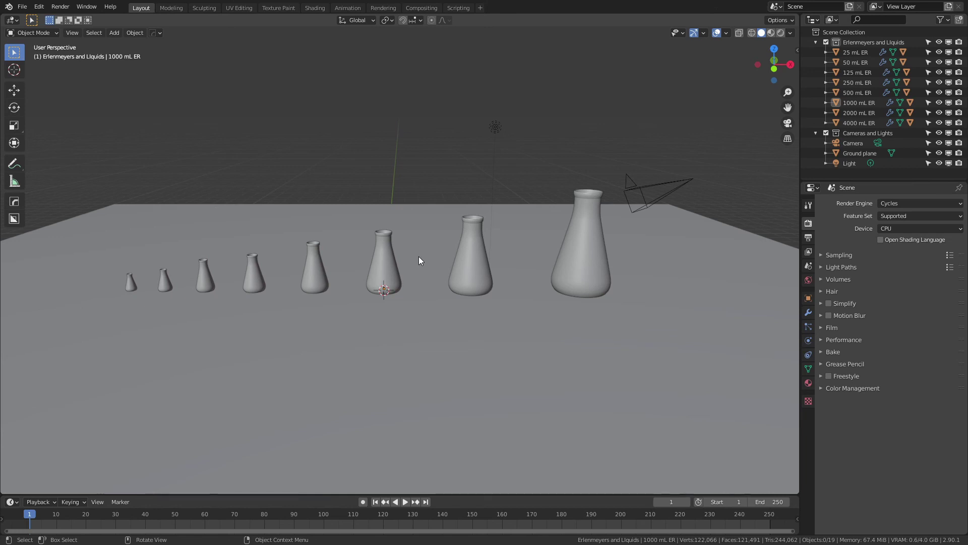
Select the 1000 mL flask and show its Solidify and Subdivision modifier stack.
{"action": "left_click", "coordinate": [382, 257]}
{"action": "left_click", "coordinate": [809, 313]}
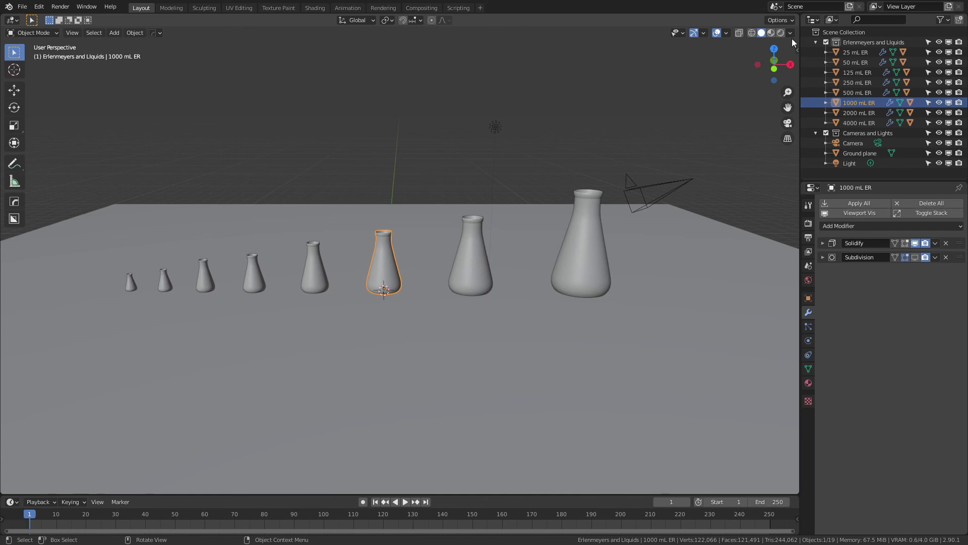
List the 1000 mL flask's parts, then inspect the 4000 mL flask's 2.12 × 2.12 × 3.7 m transform.
{"action": "left_click", "coordinate": [826, 102]}
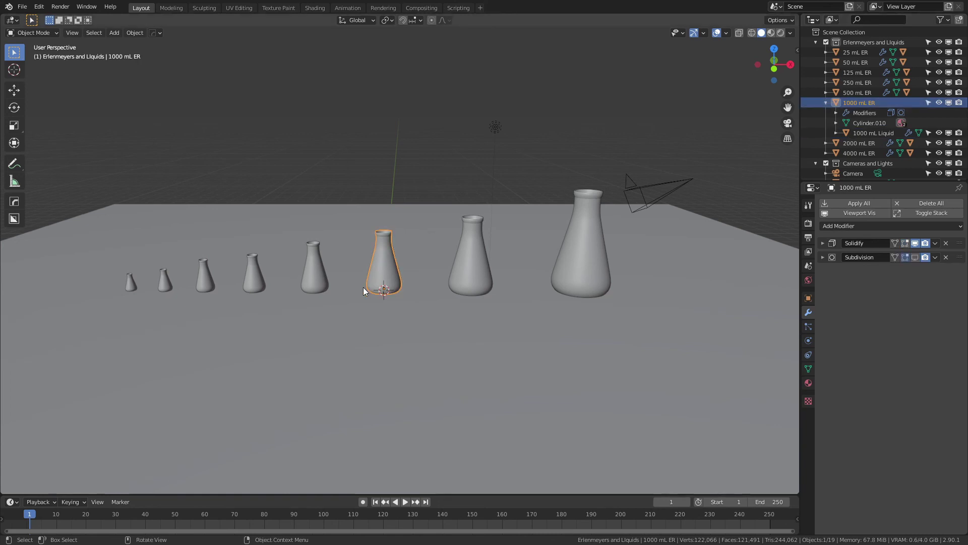
{"action": "key", "text": "g"}
{"action": "right_click", "coordinate": [397, 258]}
{"action": "left_click", "coordinate": [601, 246]}
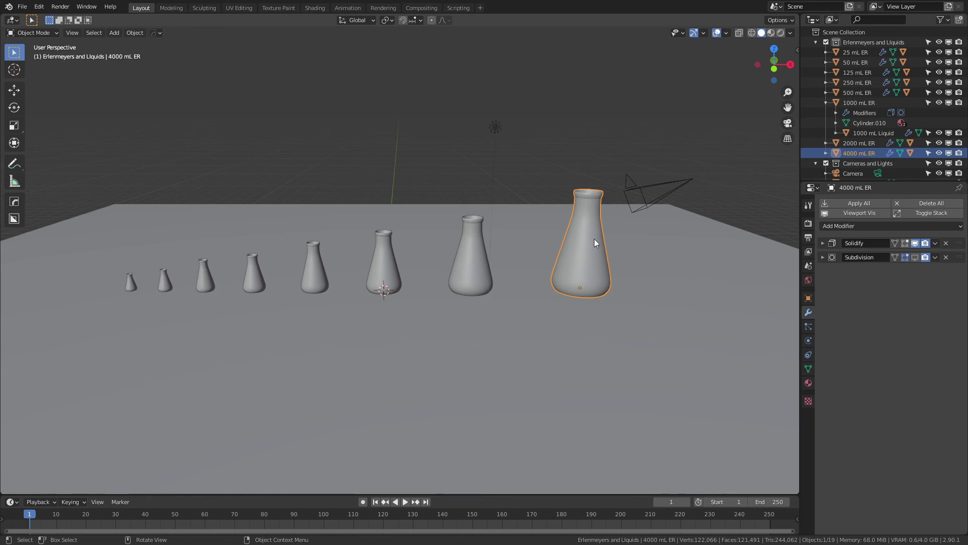
{"action": "key", "text": "n"}
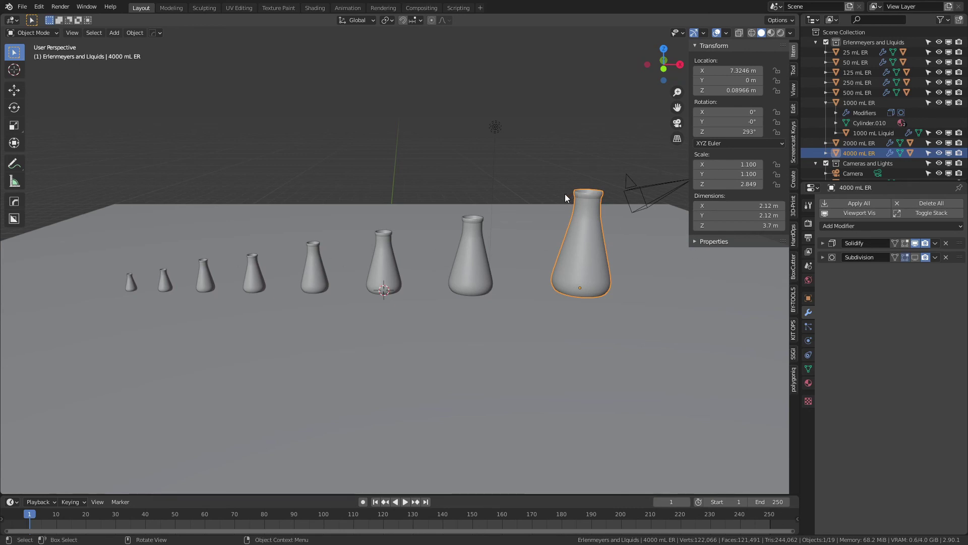
Switch the viewport to Cycles rendered shading and zoom in on the flasks.
{"action": "key", "text": "n"}
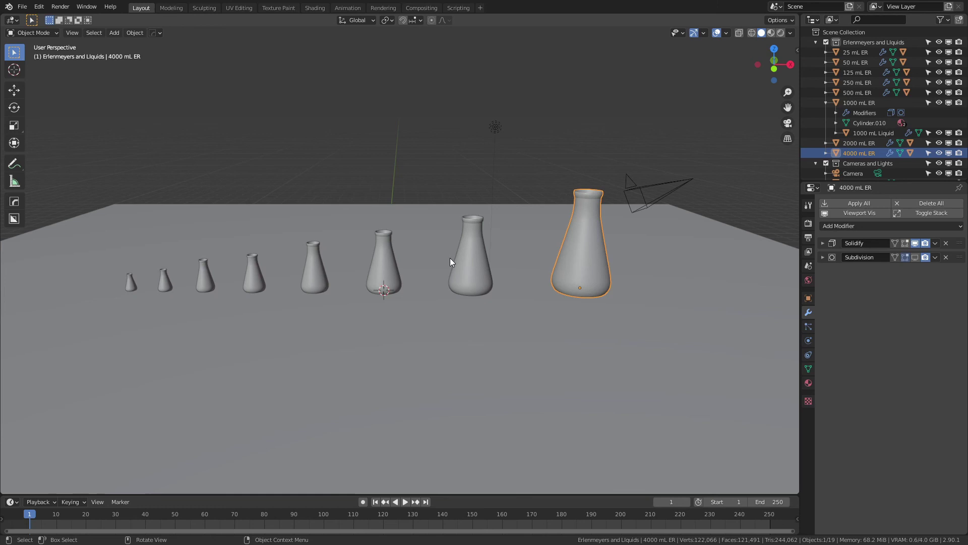
{"action": "key", "text": "z"}
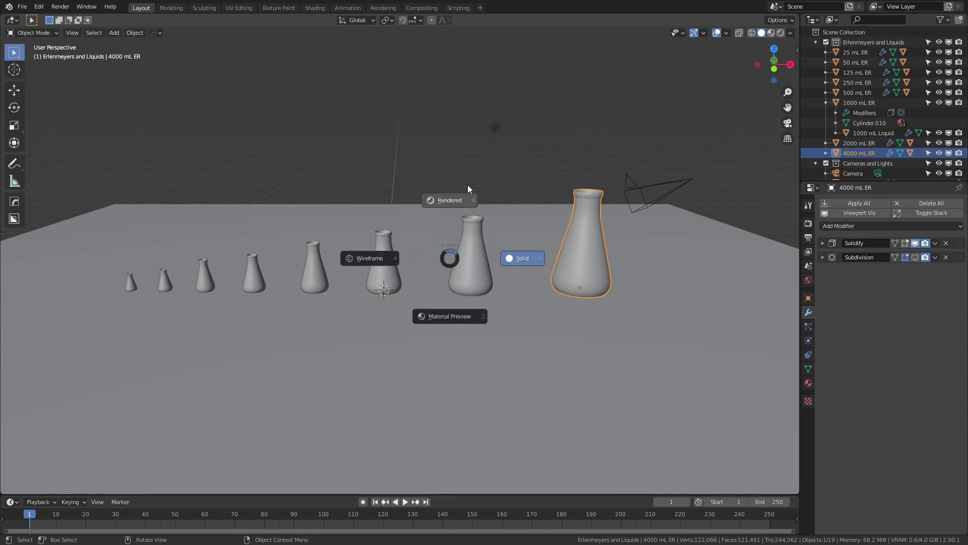
{"action": "left_click", "coordinate": [468, 185]}
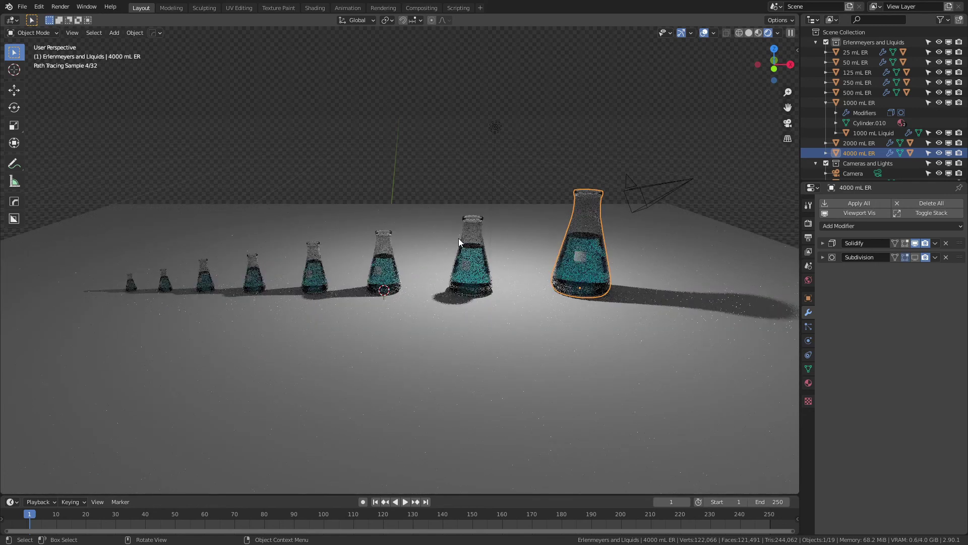
{"action": "scroll", "coordinate": [361, 262], "scroll_direction": "up", "scroll_amount": 5}
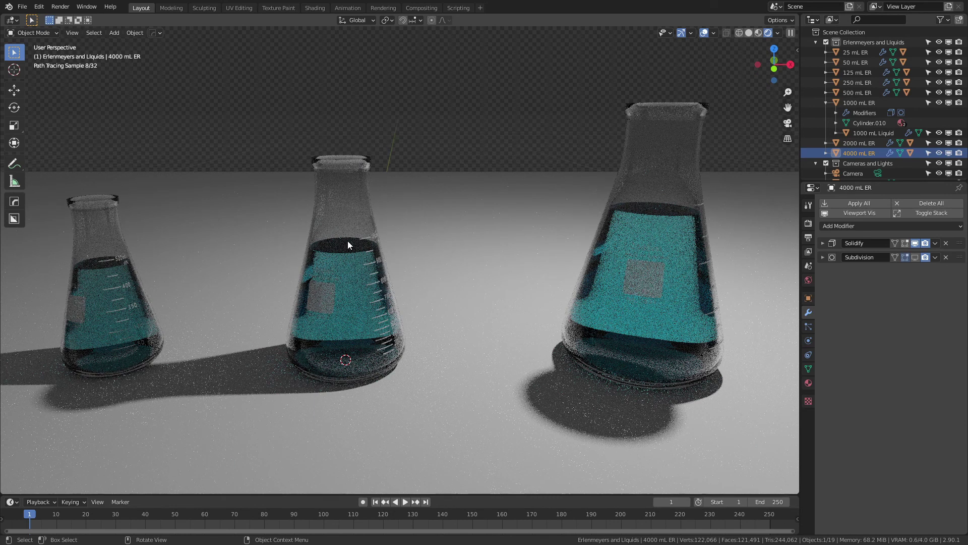
Select the 1000 mL Liquid and trial a Z-scale, cancelling to keep its height.
{"action": "left_click", "coordinate": [344, 309]}
{"action": "left_click", "coordinate": [348, 302]}
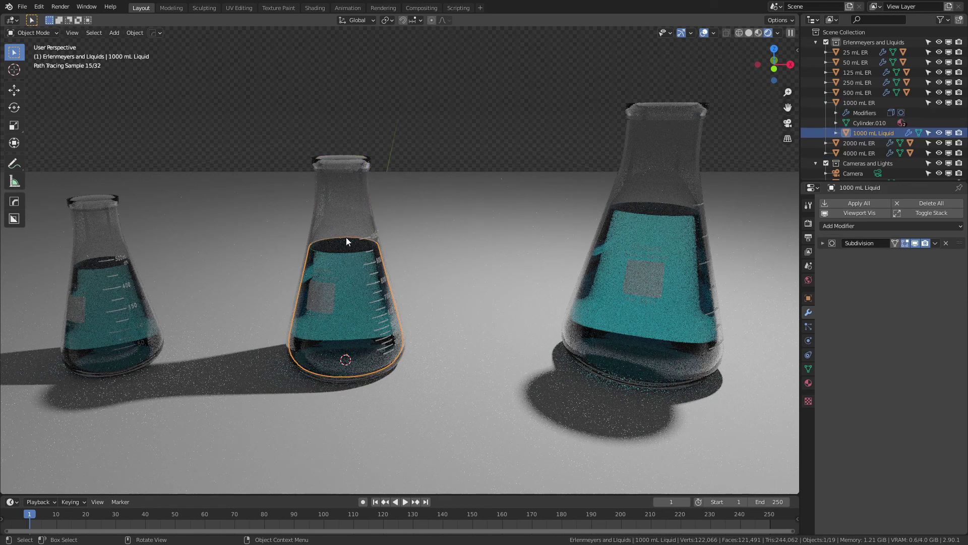
{"action": "key", "text": "s"}
{"action": "key", "text": "z"}
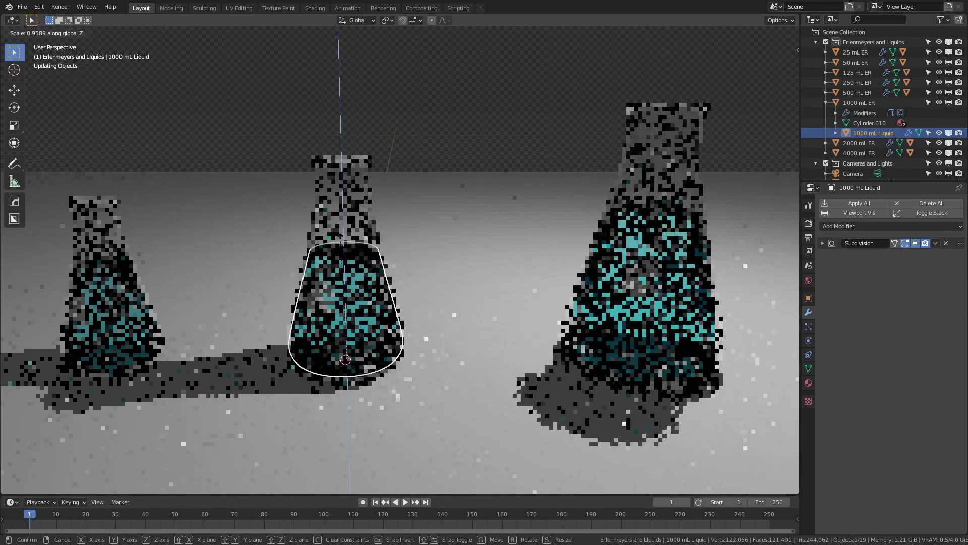
{"action": "key", "text": "Escape"}
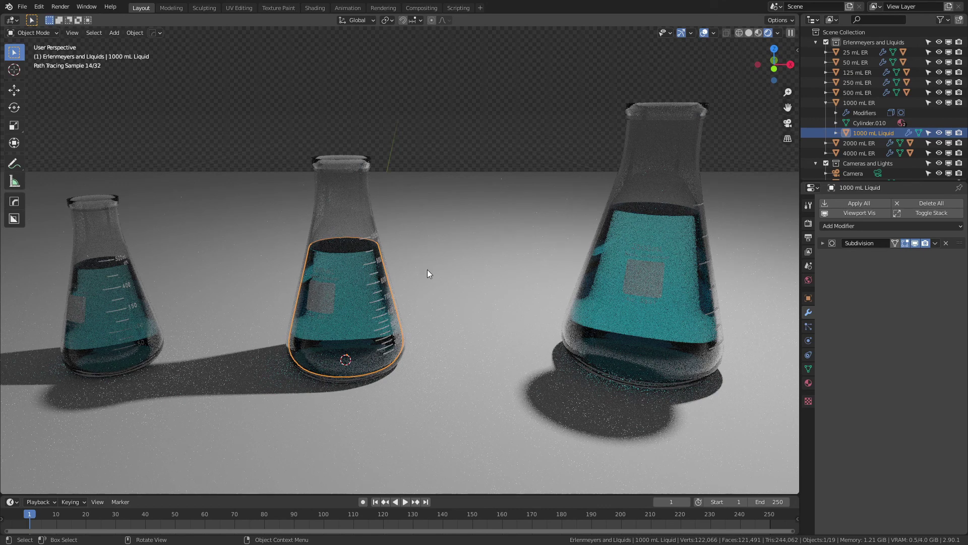
View the flasks from the front in wireframe and hide the 1000 mL Liquid.
{"action": "key", "text": "KP_1"}
{"action": "scroll", "coordinate": [428, 270], "scroll_direction": "up", "scroll_amount": 5}
{"action": "middle_click_drag", "start_coordinate": [427, 303], "coordinate": [436, 313], "text": "shift"}
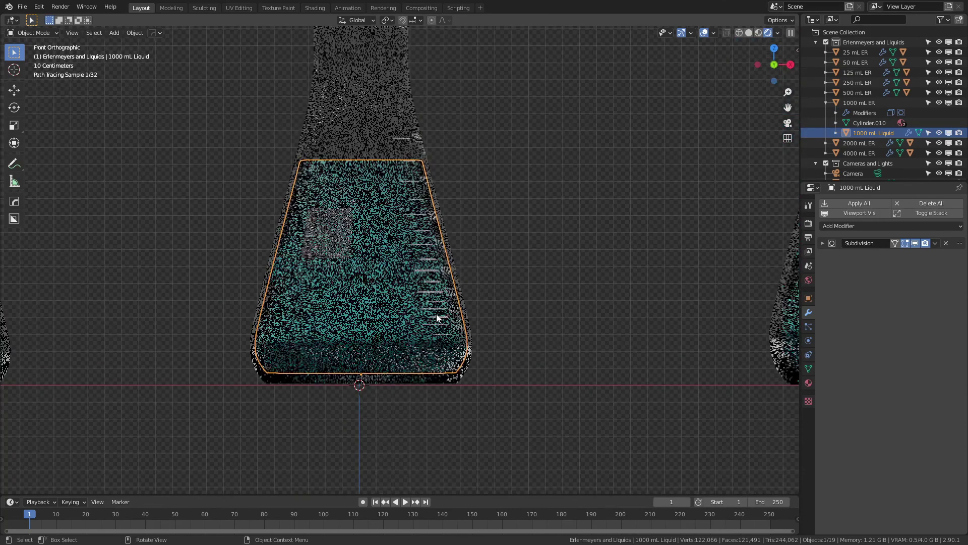
{"action": "key", "text": "z"}
{"action": "left_click", "coordinate": [348, 311]}
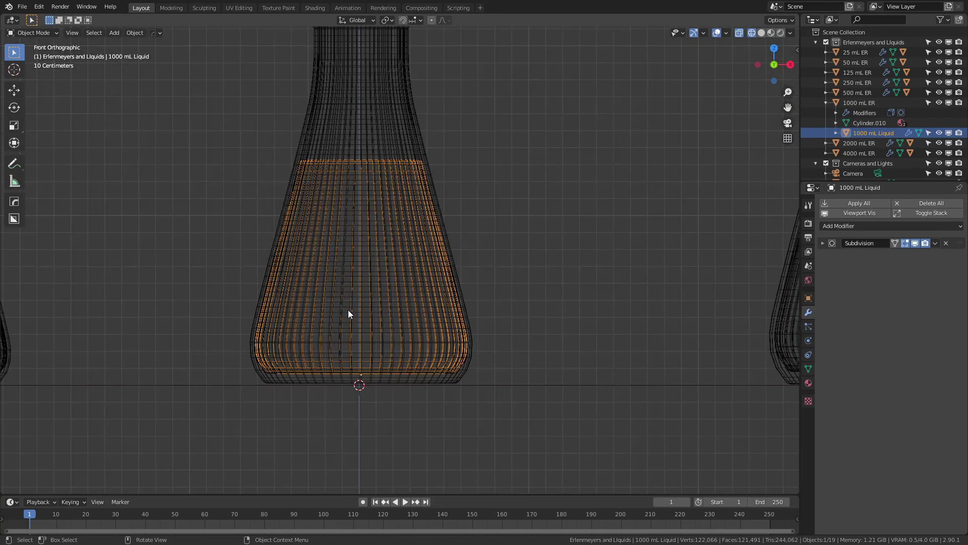
{"action": "key", "text": "h"}
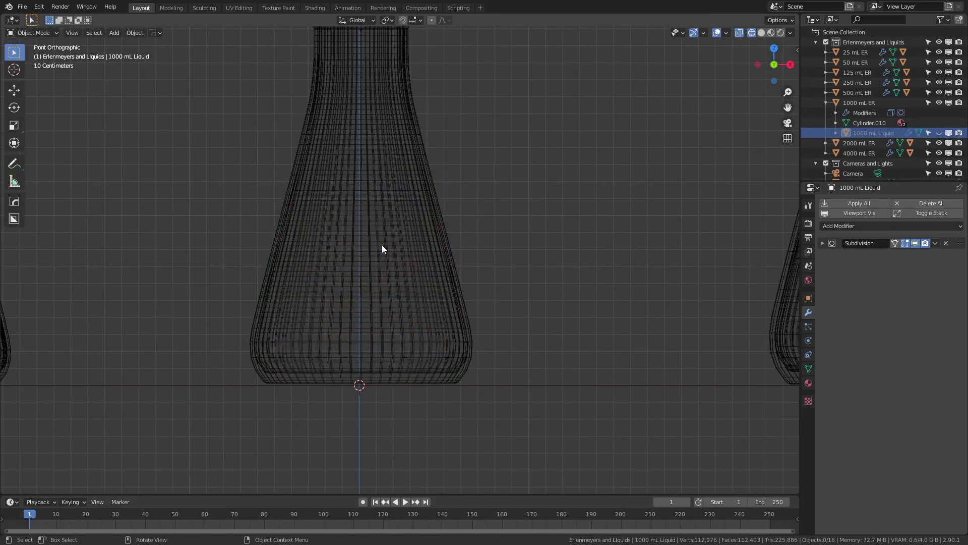
Select the 1000 mL ER flask and enter Edit Mode with all geometry deselected.
{"action": "left_click", "coordinate": [345, 196]}
{"action": "middle_click", "coordinate": [344, 202], "text": "alt"}
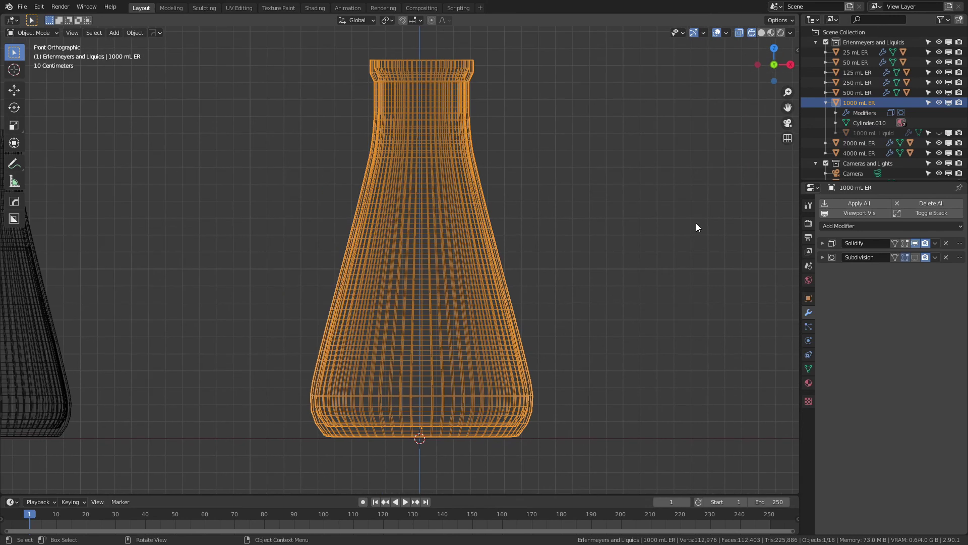
{"action": "key", "text": "Tab"}
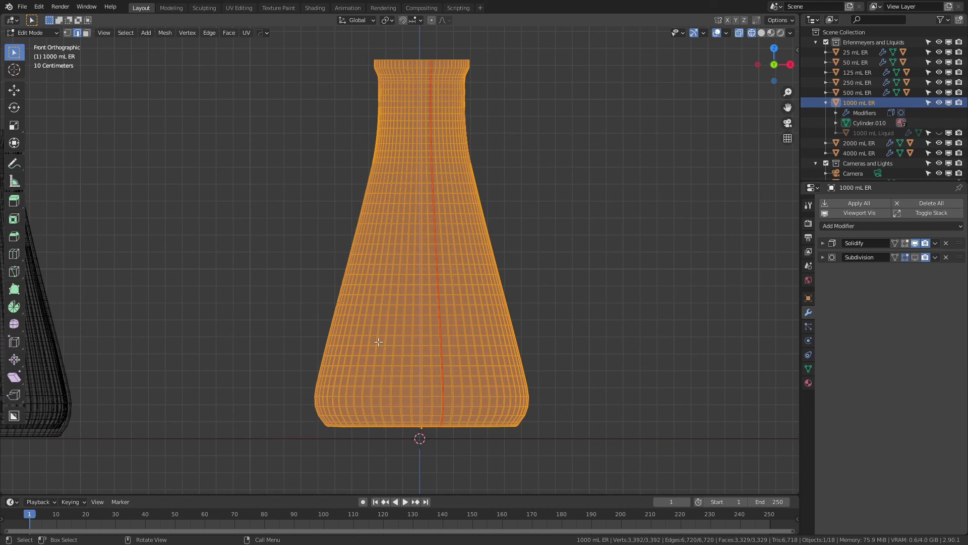
{"action": "key", "text": "alt+a"}
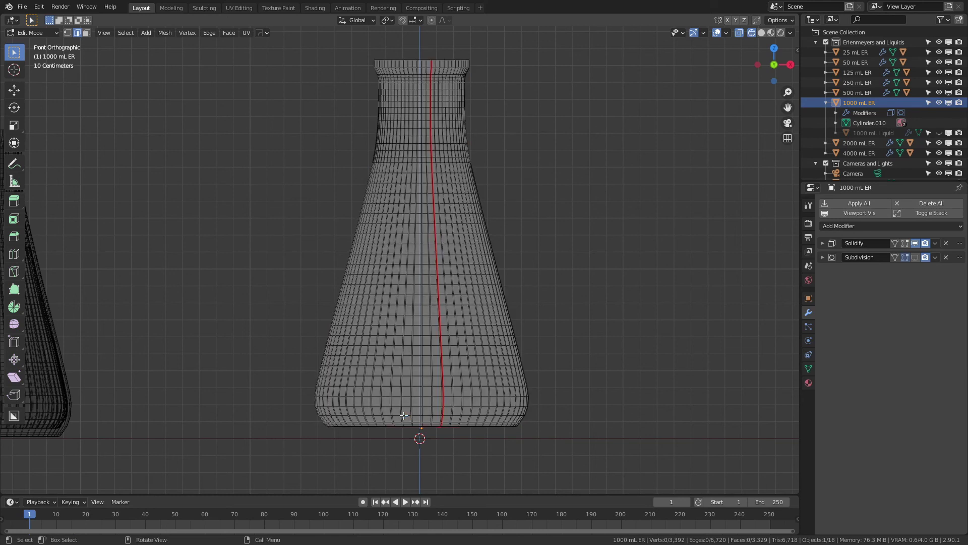
{"action": "key", "text": "n"}
{"action": "left_click", "coordinate": [793, 134]}
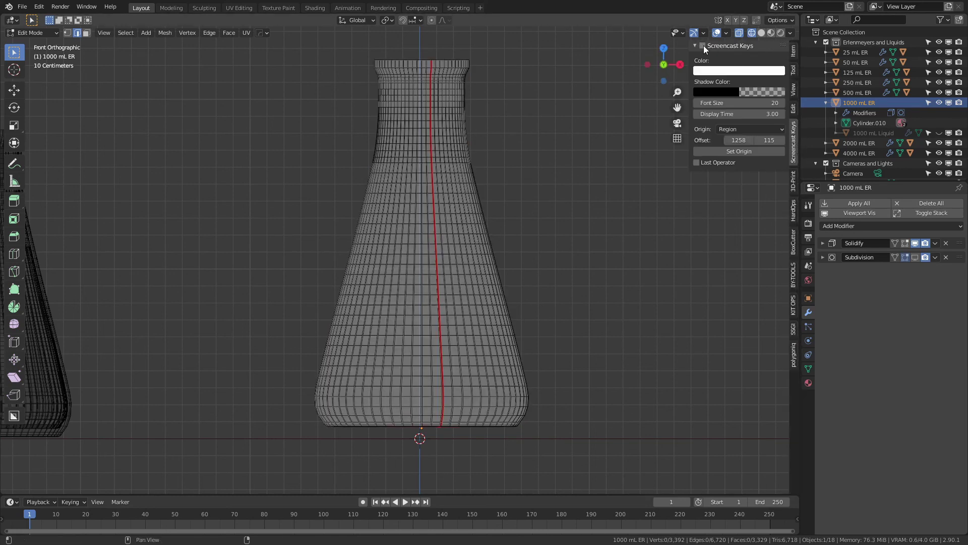
{"action": "left_click", "coordinate": [792, 56]}
{"action": "key", "text": "n"}
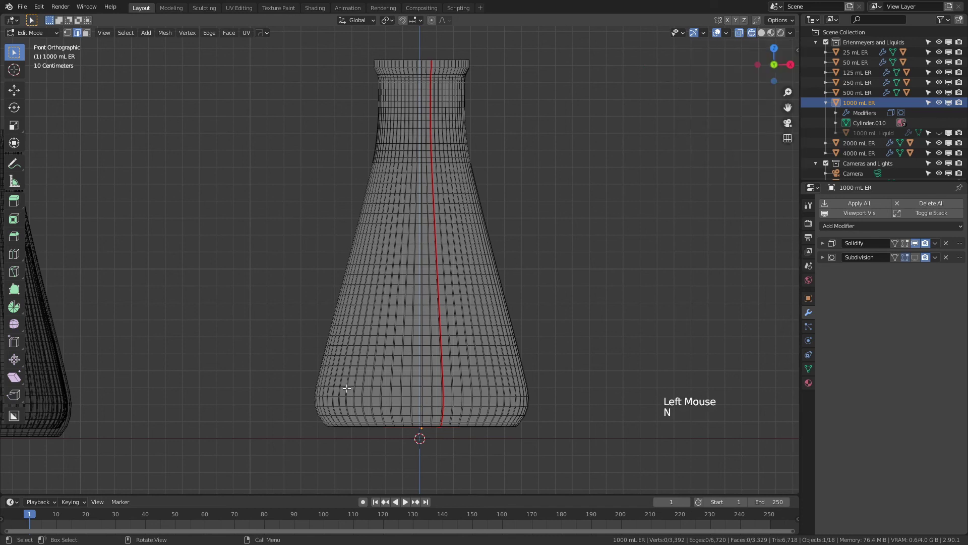
Box-select the flask's lower band of faces in face select mode.
{"action": "left_click", "coordinate": [301, 431]}
{"action": "left_click_drag", "start_coordinate": [301, 431], "coordinate": [550, 343]}
{"action": "left_click", "coordinate": [86, 33]}
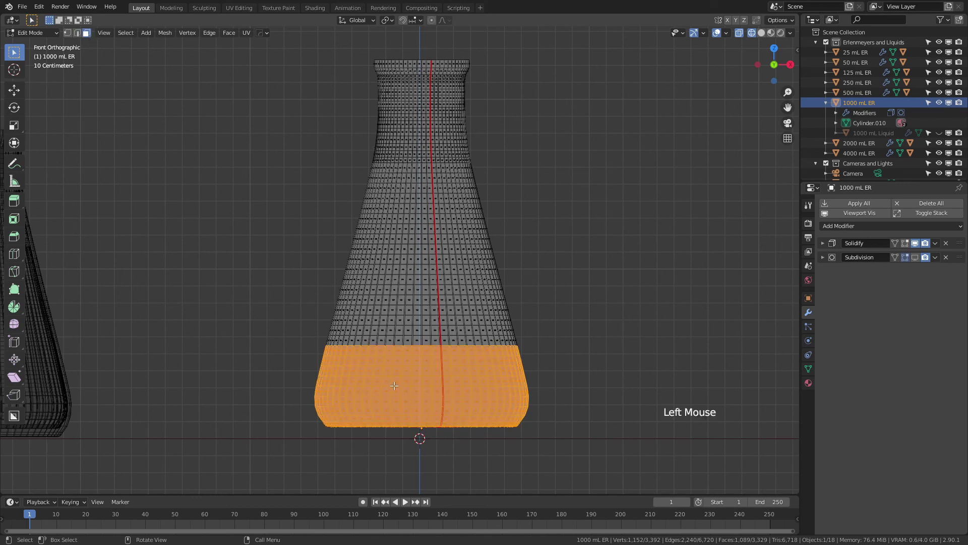
Duplicate the lower band of faces in place and separate it into a new object.
{"action": "key", "text": "shift+d"}
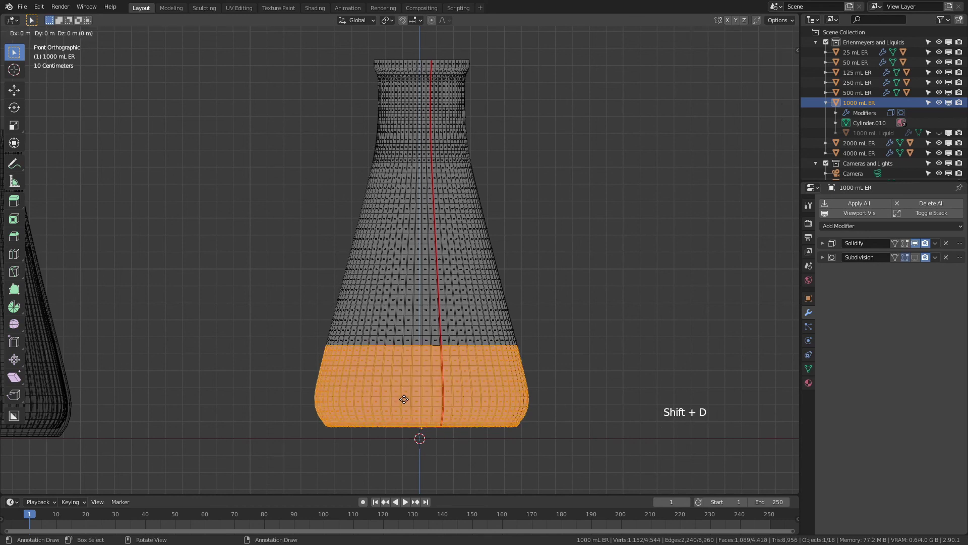
{"action": "right_click", "coordinate": [504, 337]}
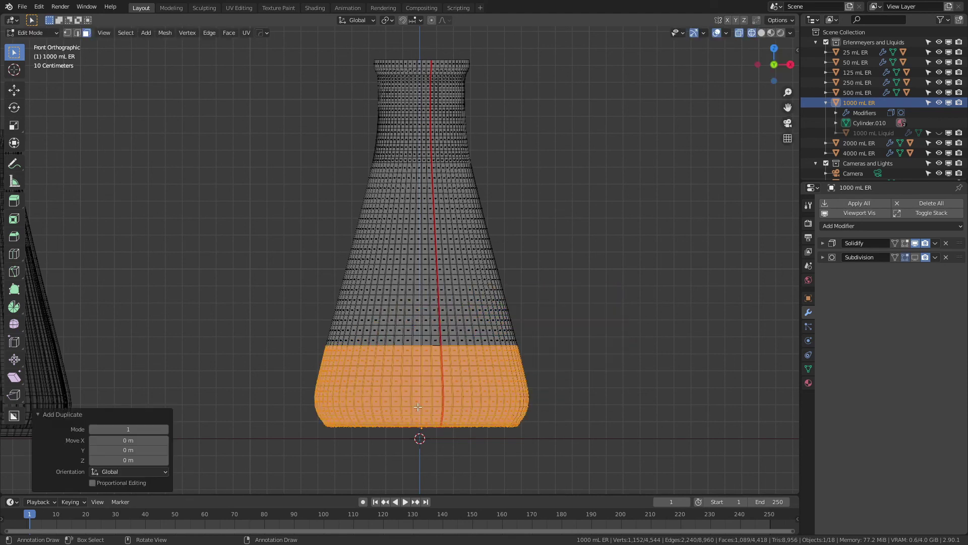
{"action": "key", "text": "p"}
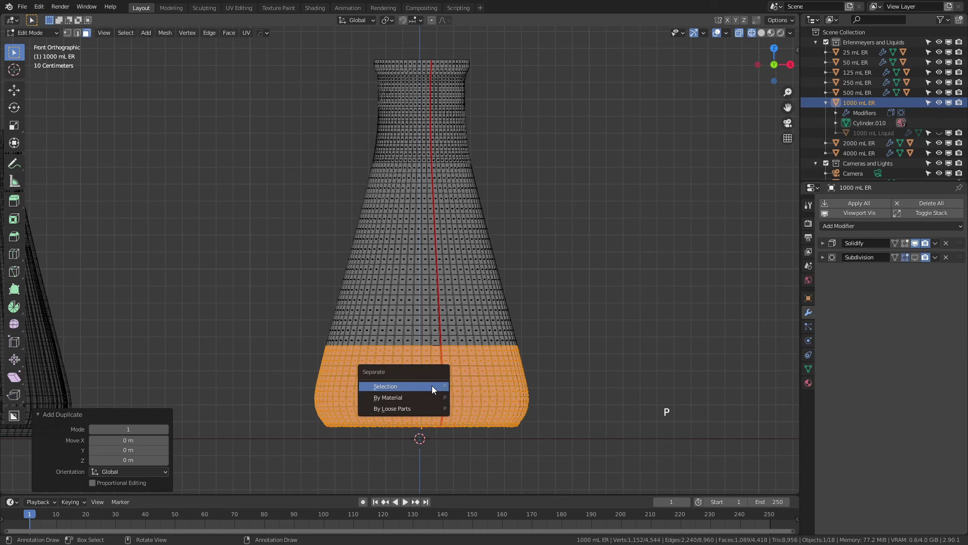
{"action": "left_click", "coordinate": [432, 385]}
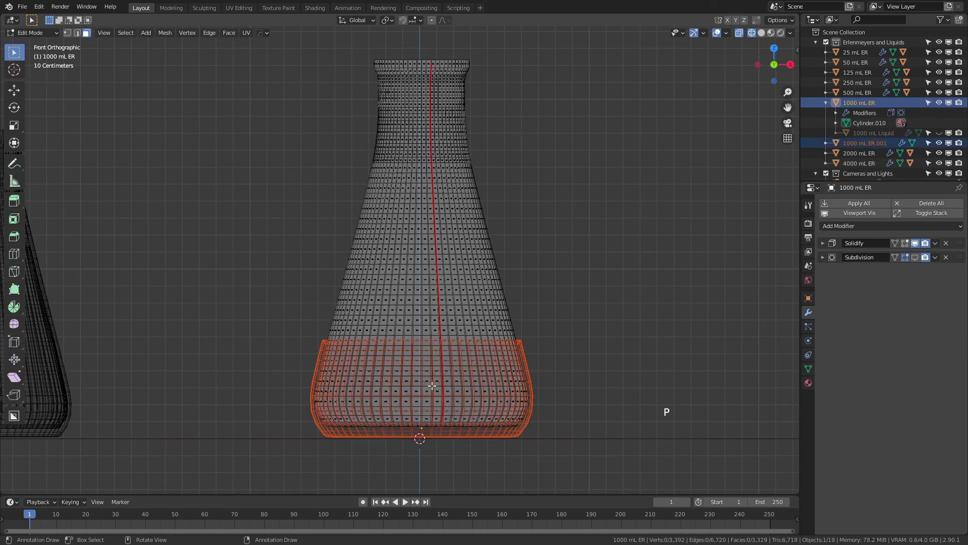
{"action": "key", "text": "Tab"}
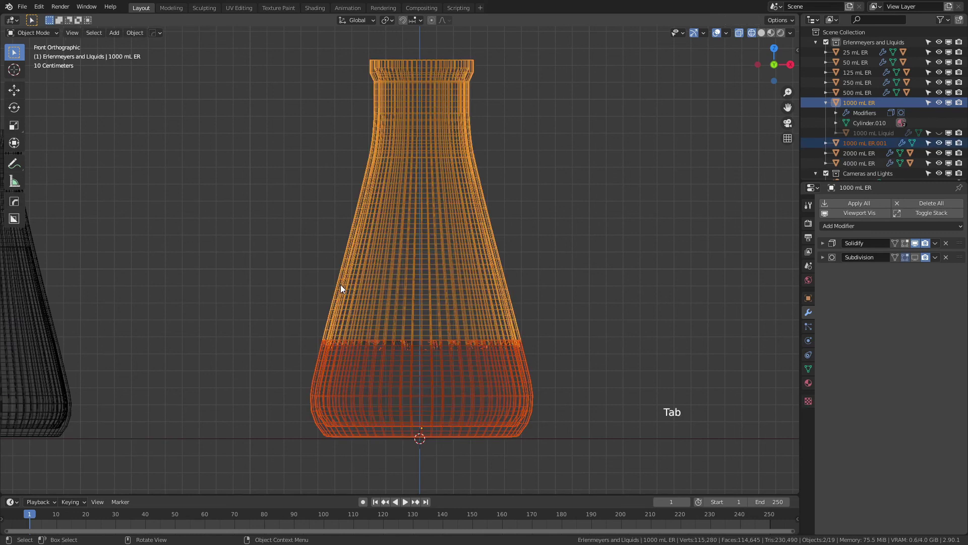
Rename the new 1000 mL ER.001 object to 'Low volume liquid'.
{"action": "left_click", "coordinate": [863, 143]}
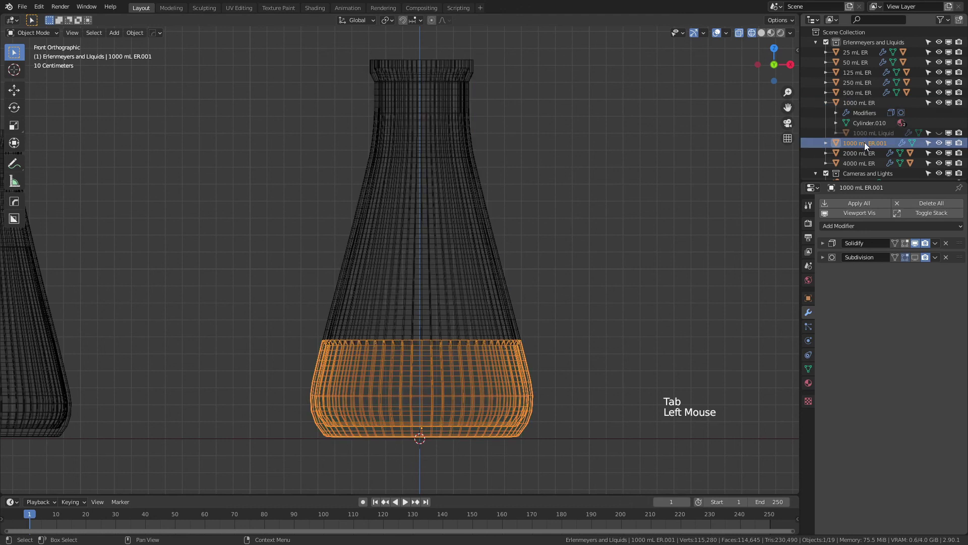
{"action": "key", "text": "F2"}
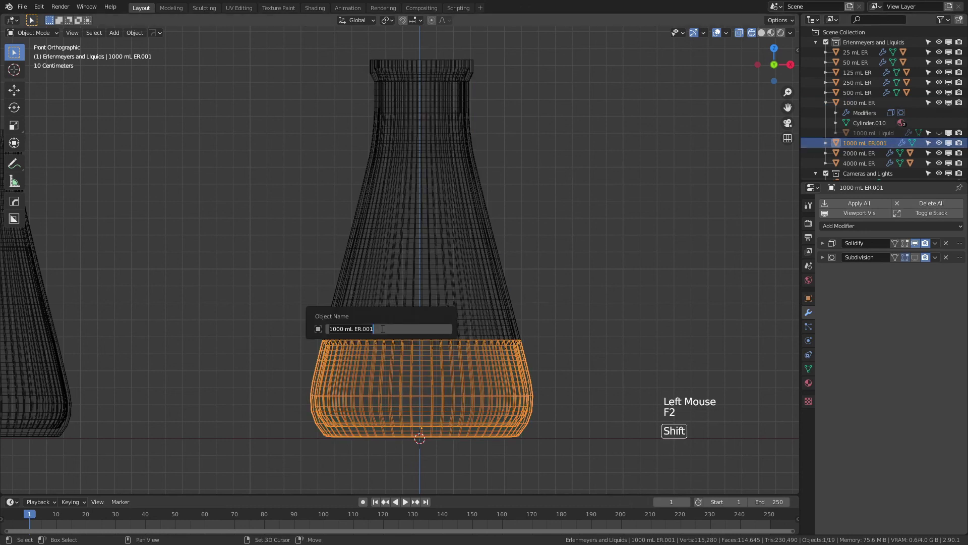
{"action": "type", "text": "Low volume"}
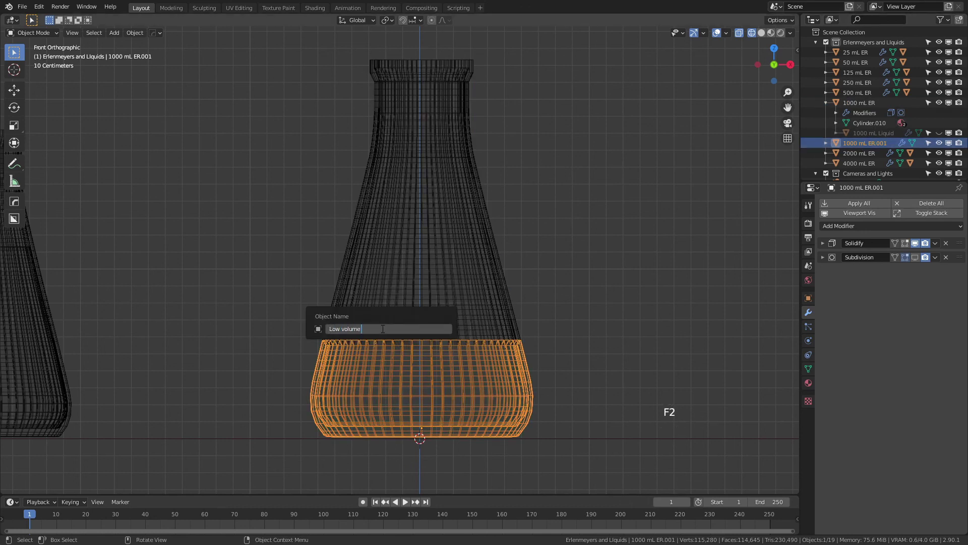
{"action": "type", "text": " liquid"}
{"action": "key", "text": "Return"}
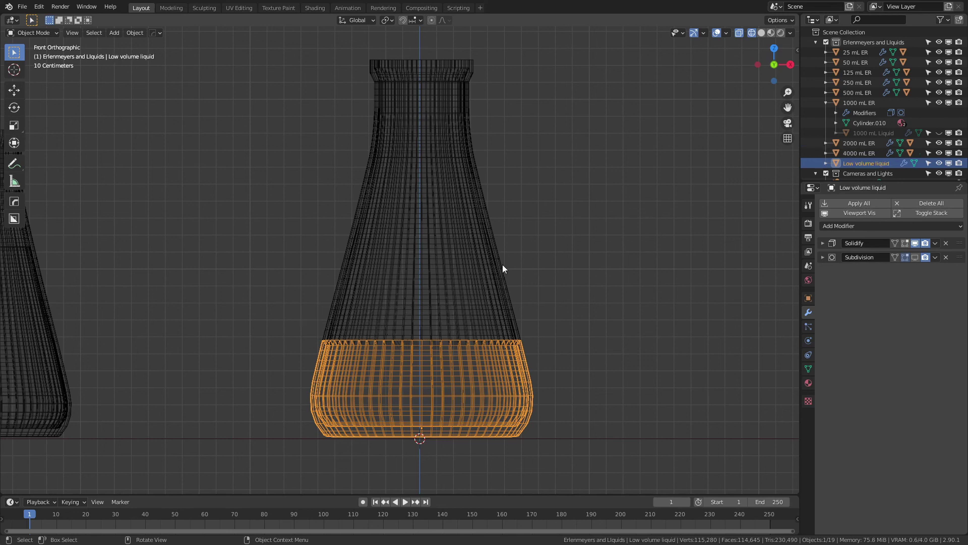
Remove the liquid's Solidify modifier and both material slots, then assign Cycles - Light Blue Liquid.
{"action": "left_click", "coordinate": [946, 244]}
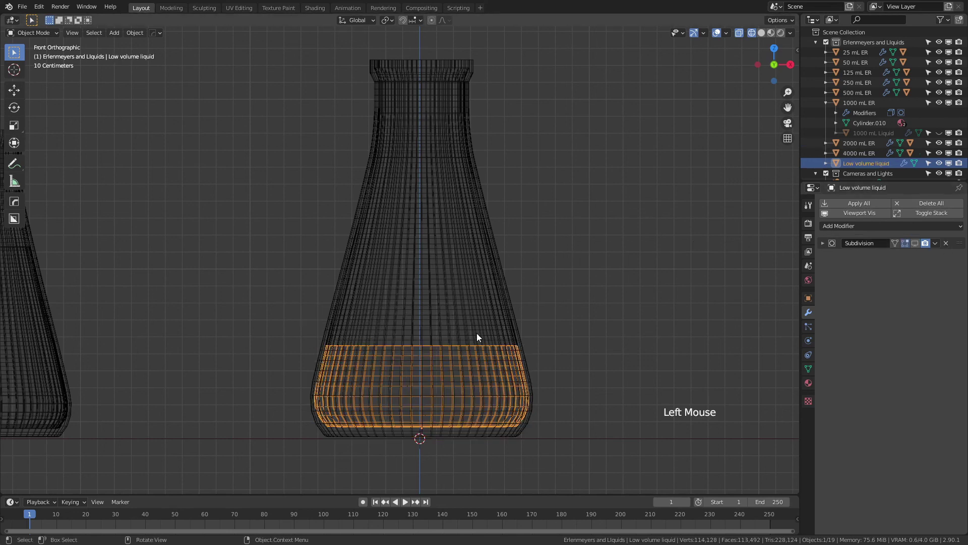
{"action": "left_click", "coordinate": [809, 383]}
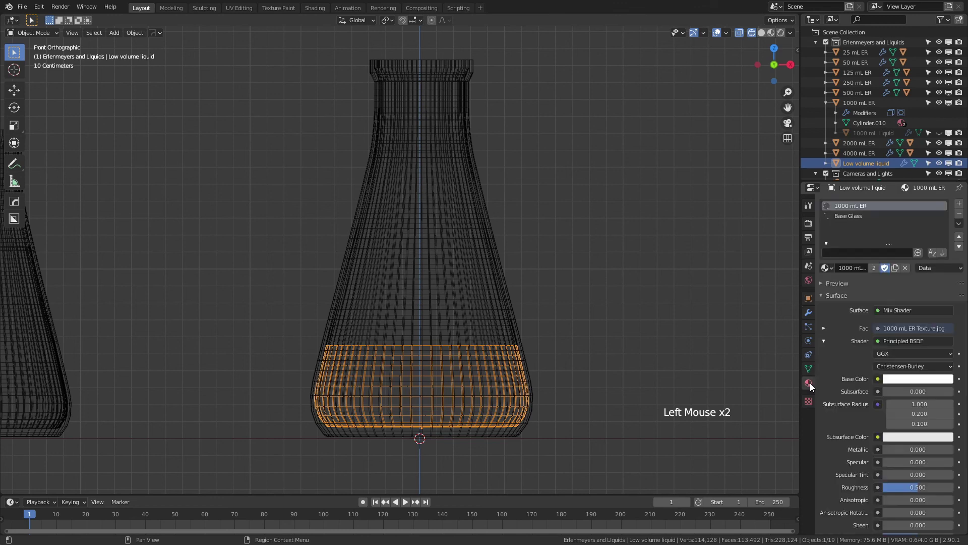
{"action": "left_click", "coordinate": [959, 217]}
{"action": "left_click", "coordinate": [960, 217]}
{"action": "left_click", "coordinate": [832, 258]}
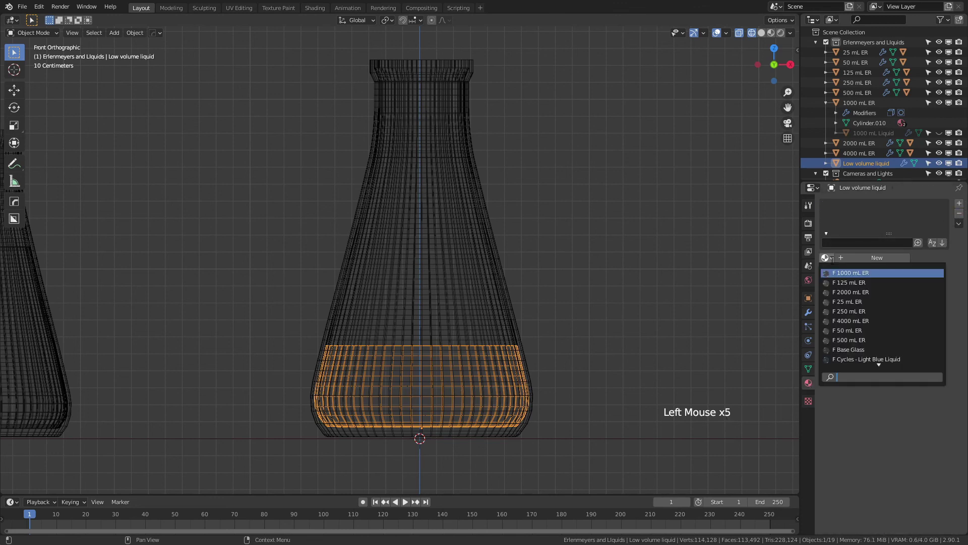
{"action": "left_click", "coordinate": [875, 359]}
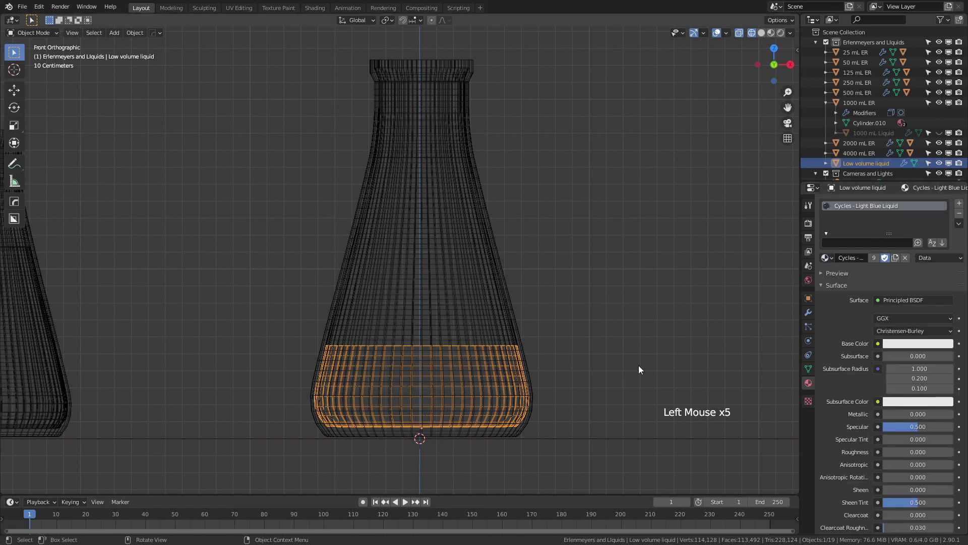
Check the Light Blue Liquid material's volume absorption colour.
{"action": "scroll", "coordinate": [910, 383], "scroll_direction": "down", "scroll_amount": 11}
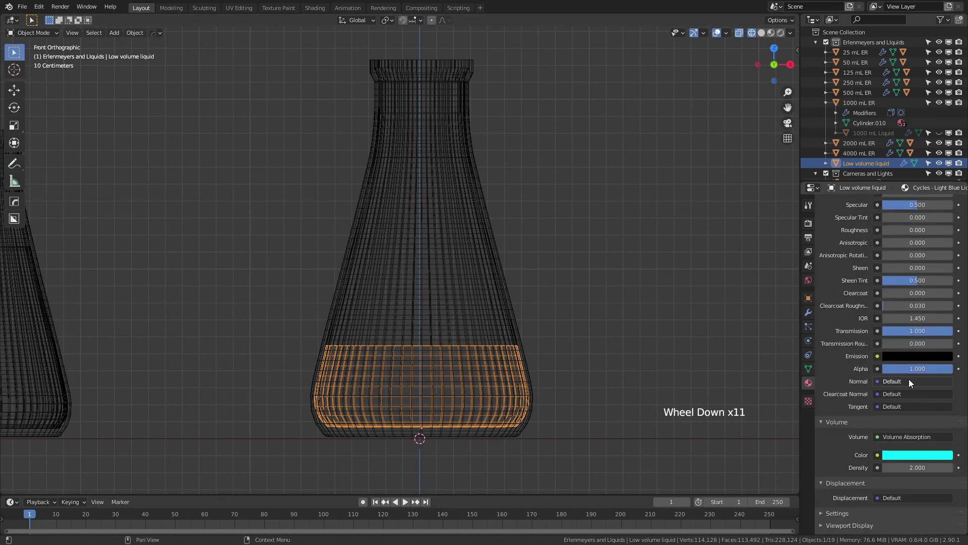
{"action": "left_click", "coordinate": [924, 456]}
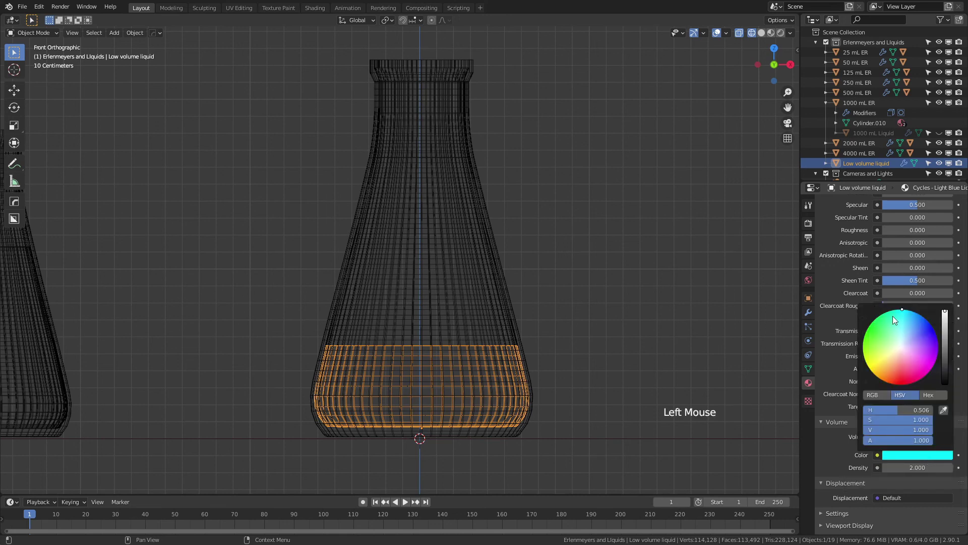
{"action": "scroll", "coordinate": [890, 287], "scroll_direction": "up", "scroll_amount": 6}
{"action": "scroll", "coordinate": [890, 286], "scroll_direction": "up", "scroll_amount": 5}
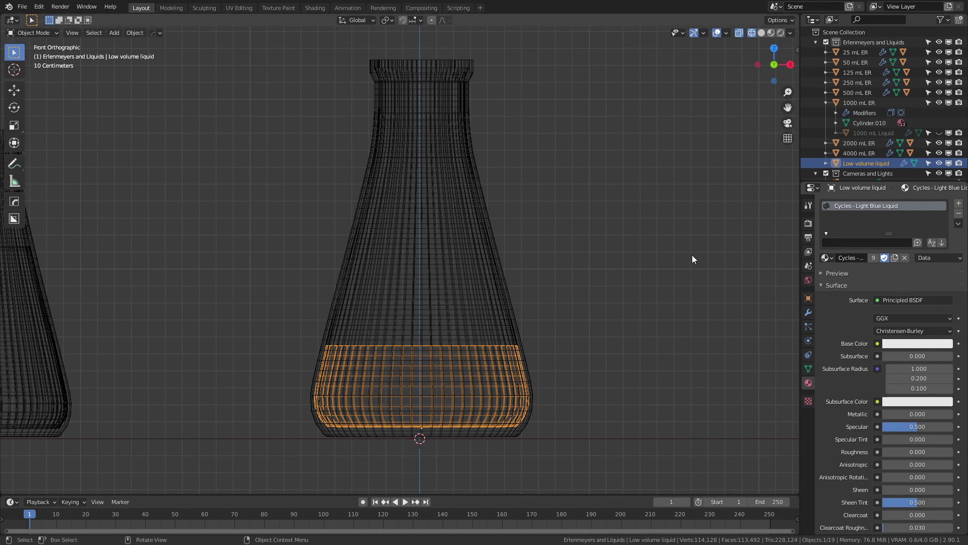
Preview materials, orbit into a perspective view, and switch to rendered shading.
{"action": "key", "text": "z"}
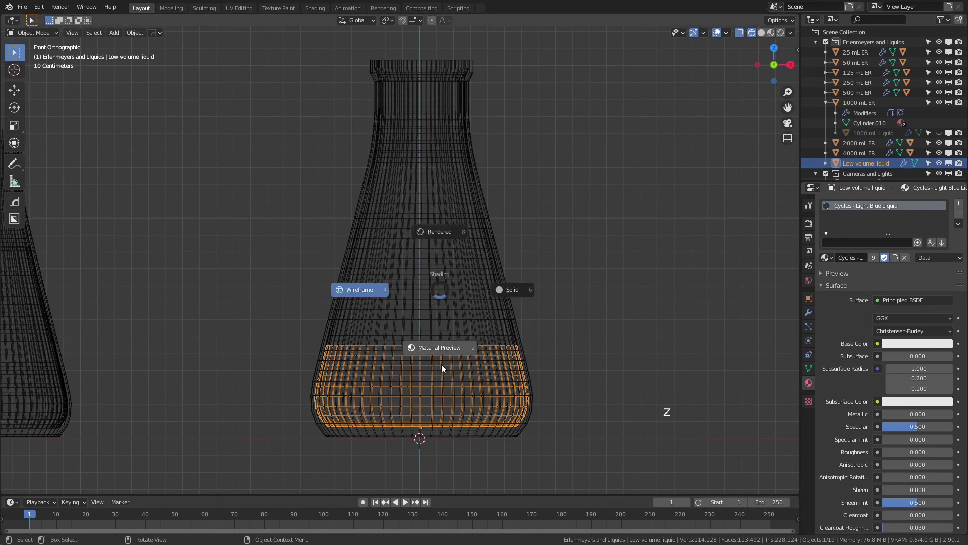
{"action": "left_click", "coordinate": [441, 364]}
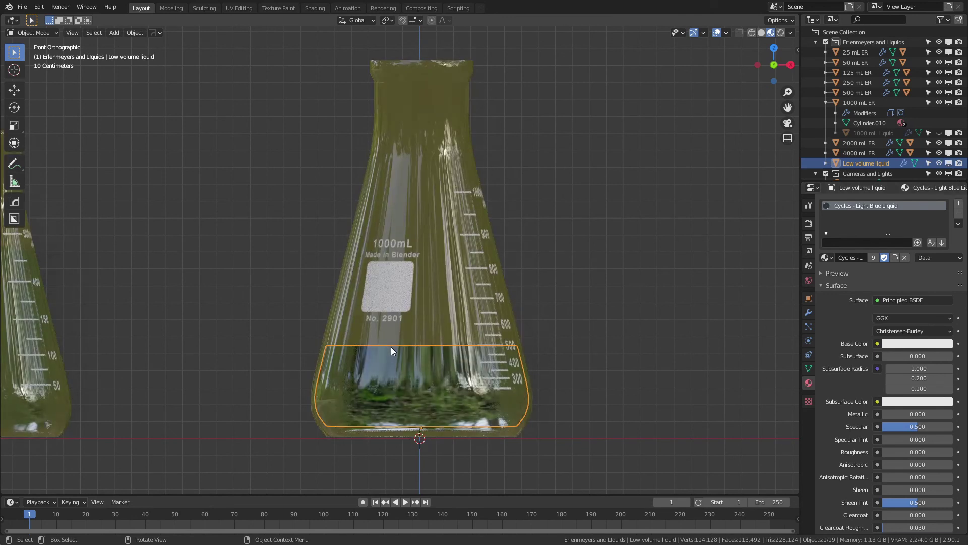
{"action": "left_click", "coordinate": [587, 307]}
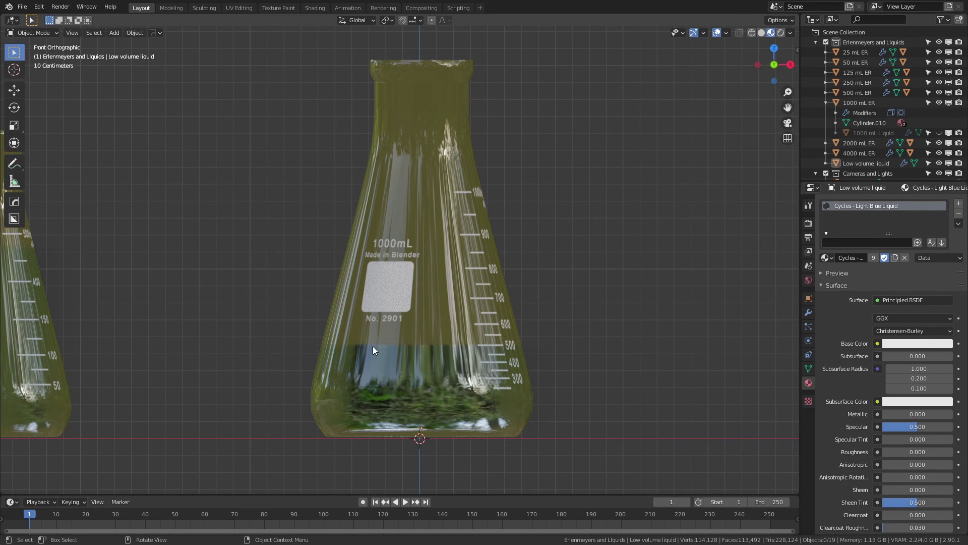
{"action": "middle_click_drag", "start_coordinate": [368, 346], "coordinate": [448, 363]}
{"action": "scroll", "coordinate": [439, 362], "scroll_direction": "down", "scroll_amount": 5}
{"action": "scroll", "coordinate": [423, 356], "scroll_direction": "down", "scroll_amount": 1}
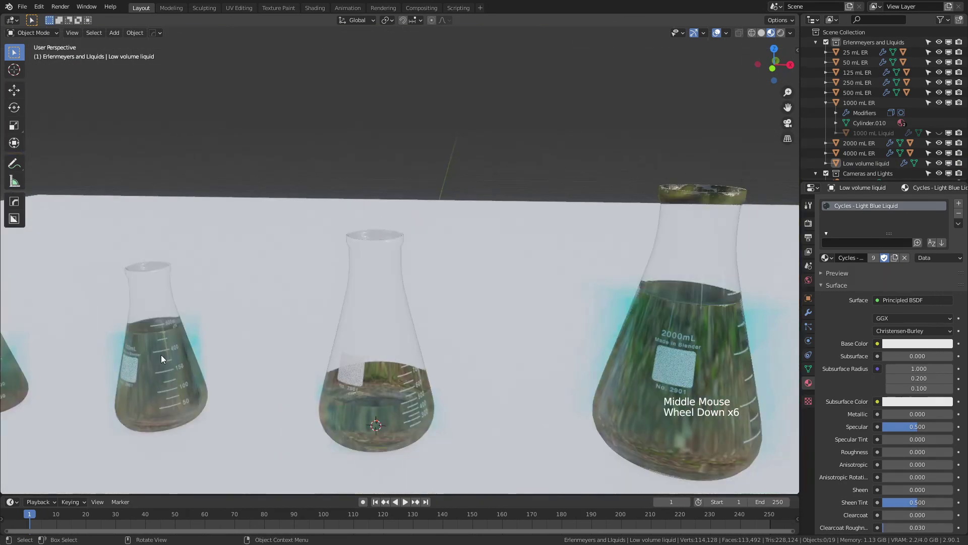
{"action": "key", "text": "z"}
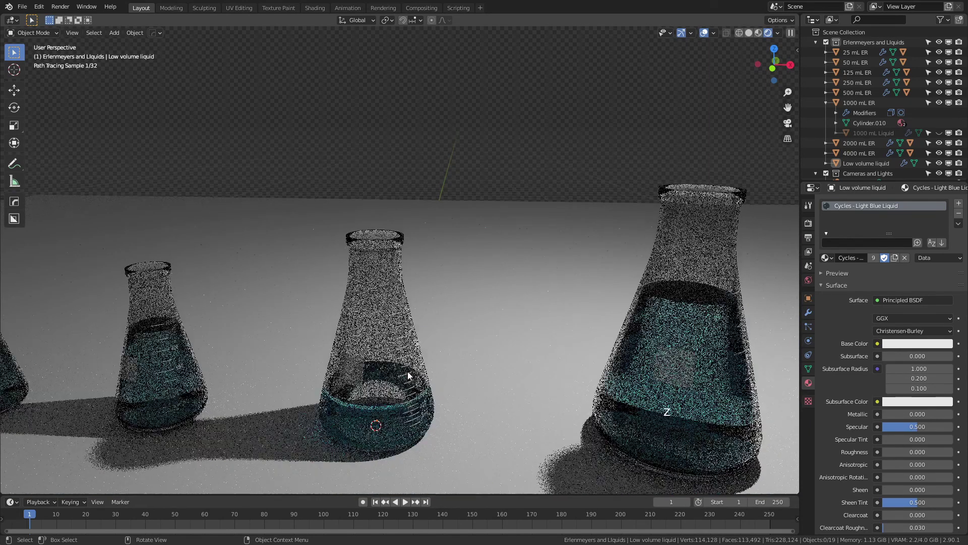
Frame the low-liquid flask closely and select its 1000 mL glass.
{"action": "middle_click_drag", "start_coordinate": [382, 417], "coordinate": [401, 397], "text": "shift"}
{"action": "scroll", "coordinate": [435, 358], "scroll_direction": "up", "scroll_amount": 2}
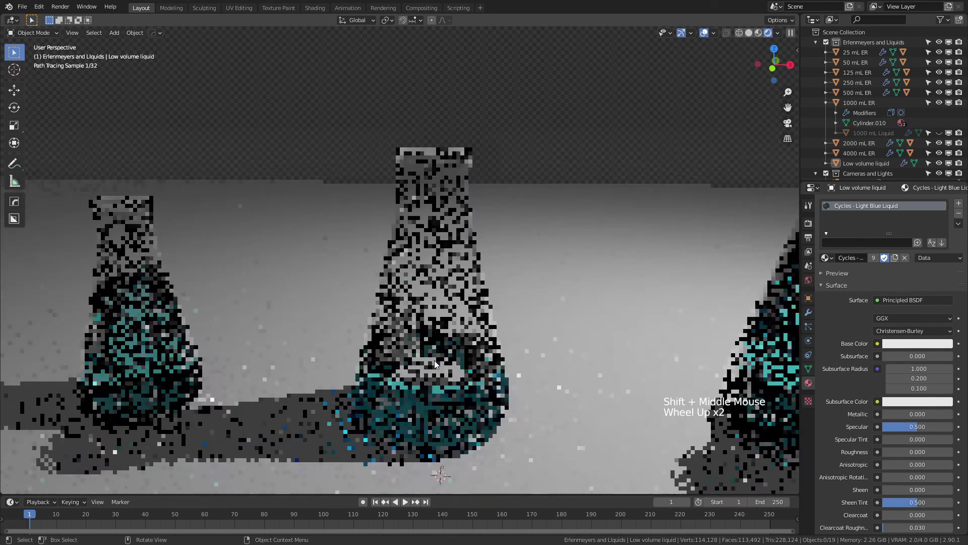
{"action": "middle_click_drag", "start_coordinate": [434, 364], "coordinate": [449, 340], "text": "shift"}
{"action": "left_click", "coordinate": [449, 394]}
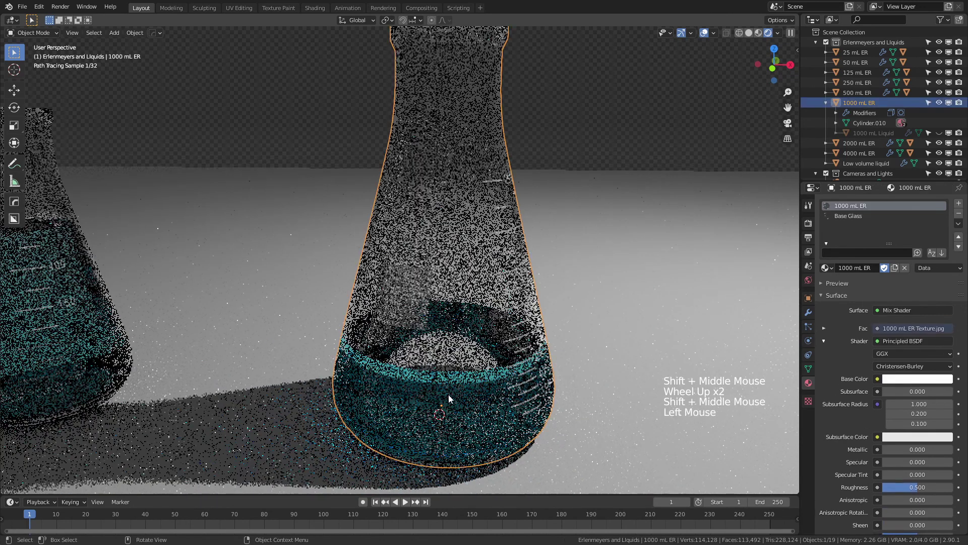
{"action": "left_click", "coordinate": [449, 394]}
{"action": "scroll", "coordinate": [492, 343], "scroll_direction": "up", "scroll_amount": 1}
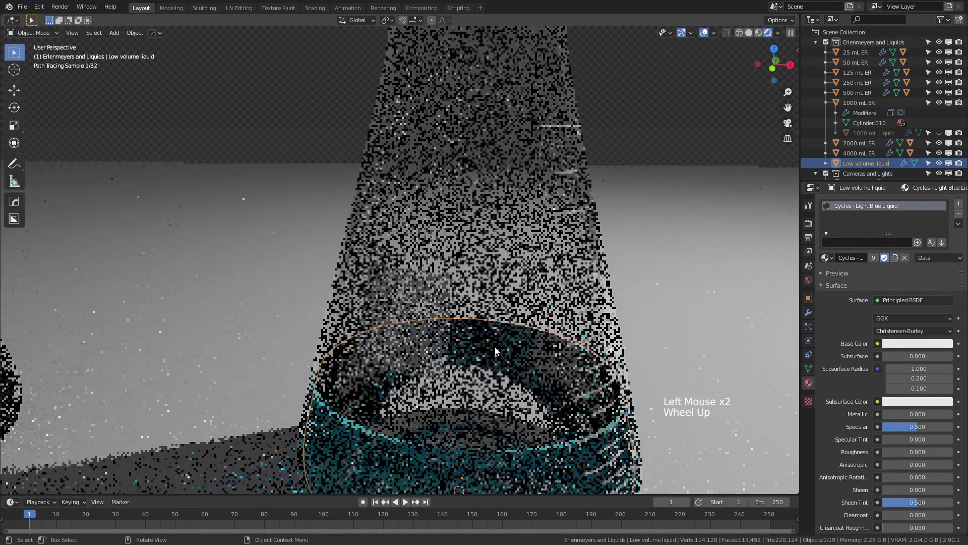
{"action": "middle_click_drag", "start_coordinate": [538, 343], "coordinate": [467, 323], "text": "shift"}
{"action": "left_click", "coordinate": [413, 226]}
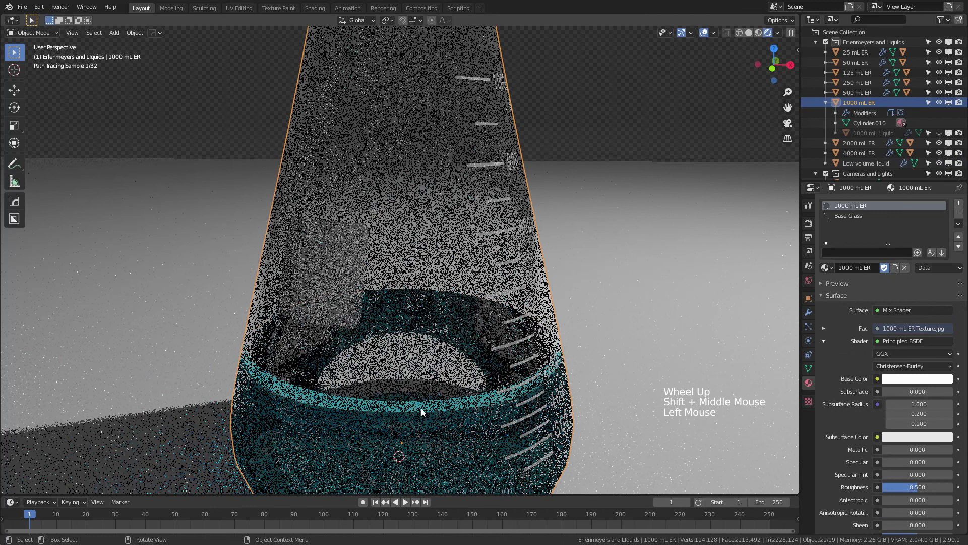
Hide the 1000 mL flask and select the liquid's top rim edge loop in Edit Mode.
{"action": "key", "text": "h"}
{"action": "left_click", "coordinate": [434, 367]}
{"action": "key", "text": "Tab"}
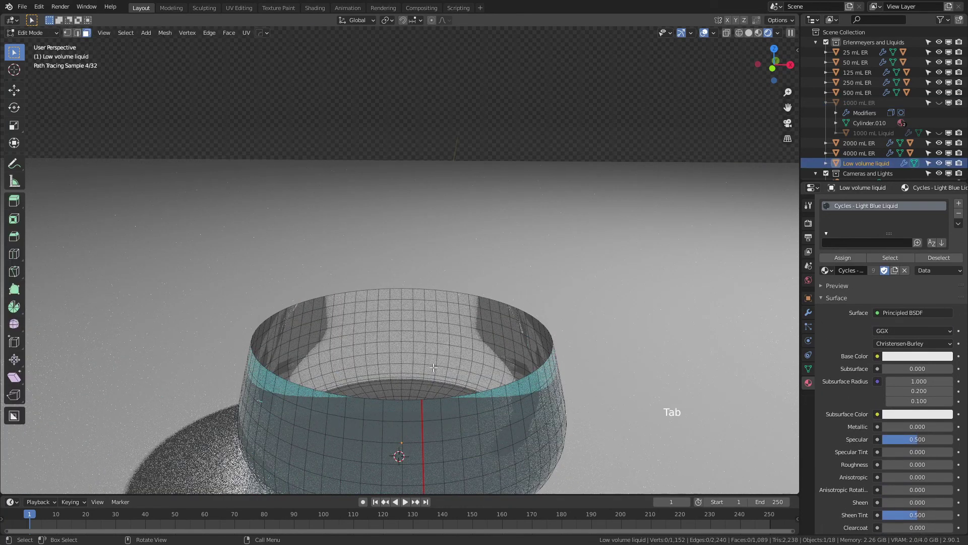
{"action": "key", "text": "2"}
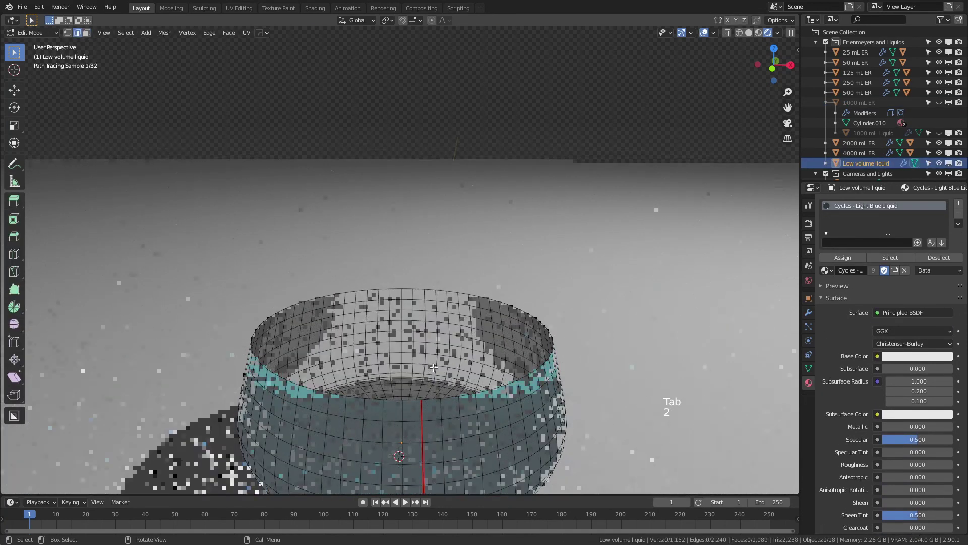
{"action": "left_click", "coordinate": [453, 291], "text": "alt+shift"}
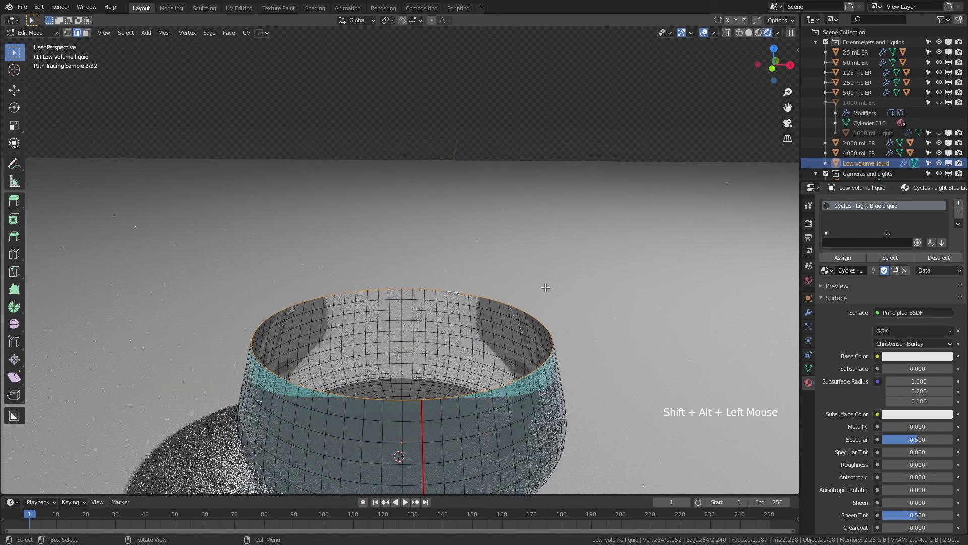
Cap the liquid top with three inward extruded rings and a filled centre face.
{"action": "key", "text": "e"}
{"action": "key", "text": "s"}
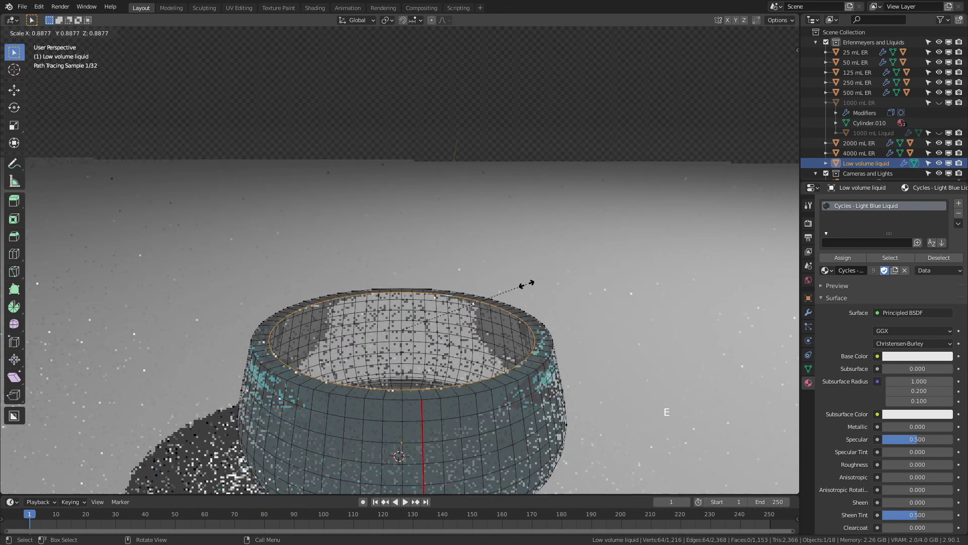
{"action": "left_click", "coordinate": [527, 284]}
{"action": "key", "text": "shift+r"}
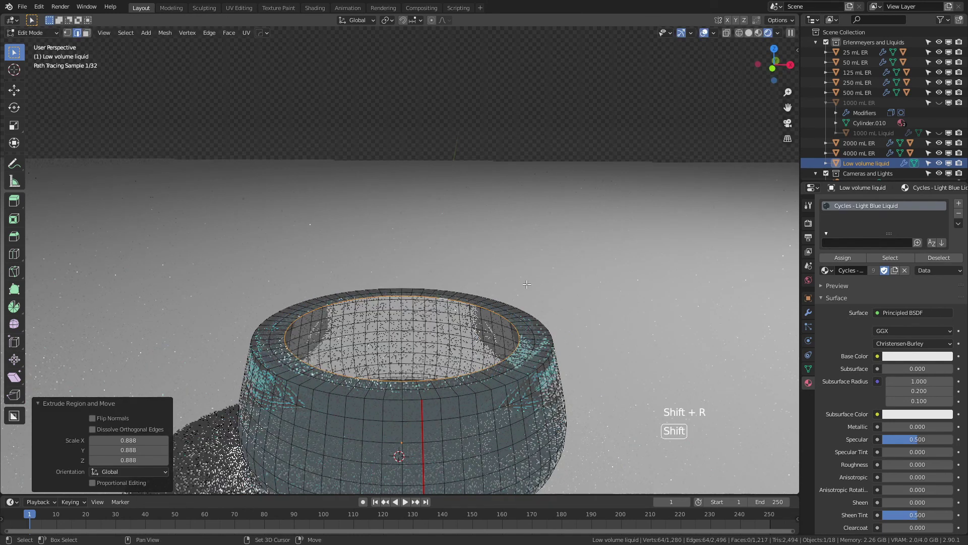
{"action": "key", "text": "shift+r"}
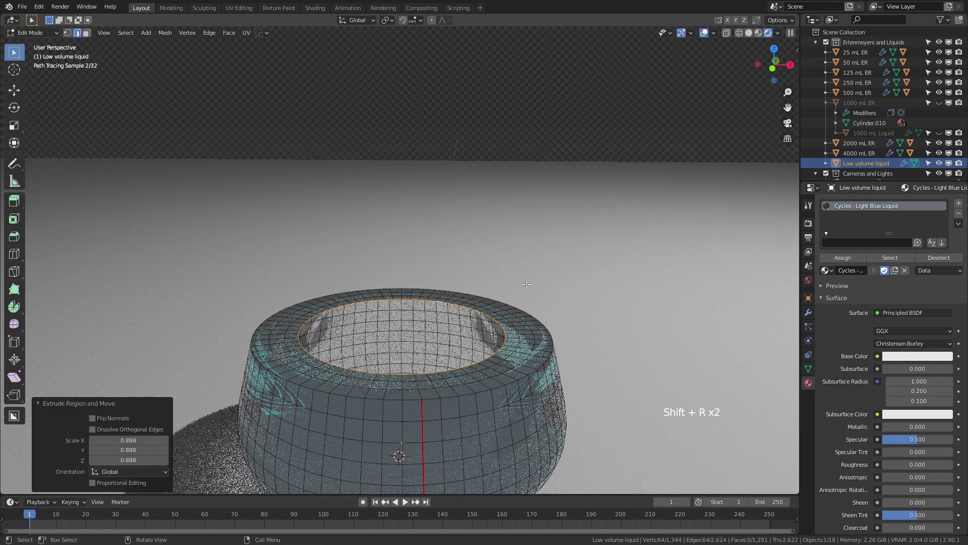
{"action": "key", "text": "f"}
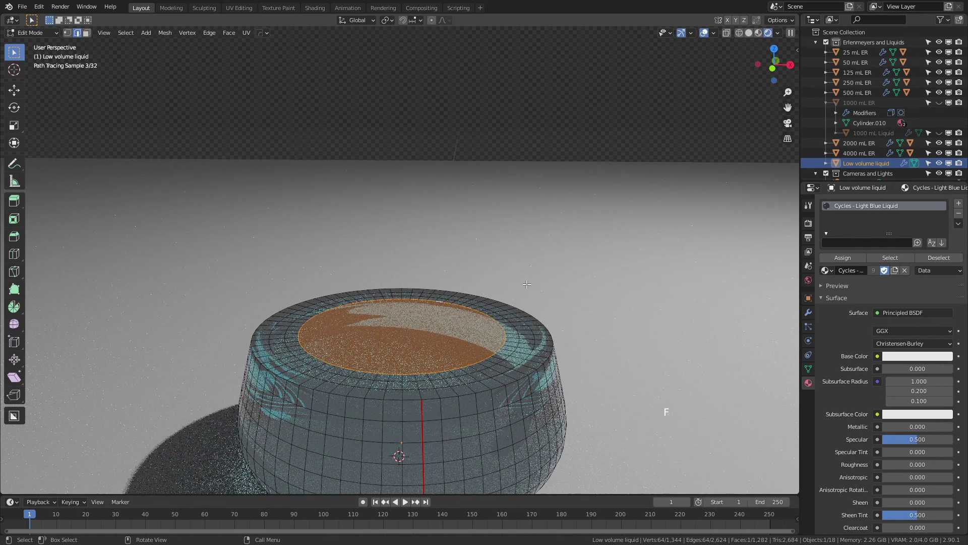
Bevel the outer rim edge loop 0.00692 m with 3 segments.
{"action": "left_click", "coordinate": [536, 317], "text": "alt"}
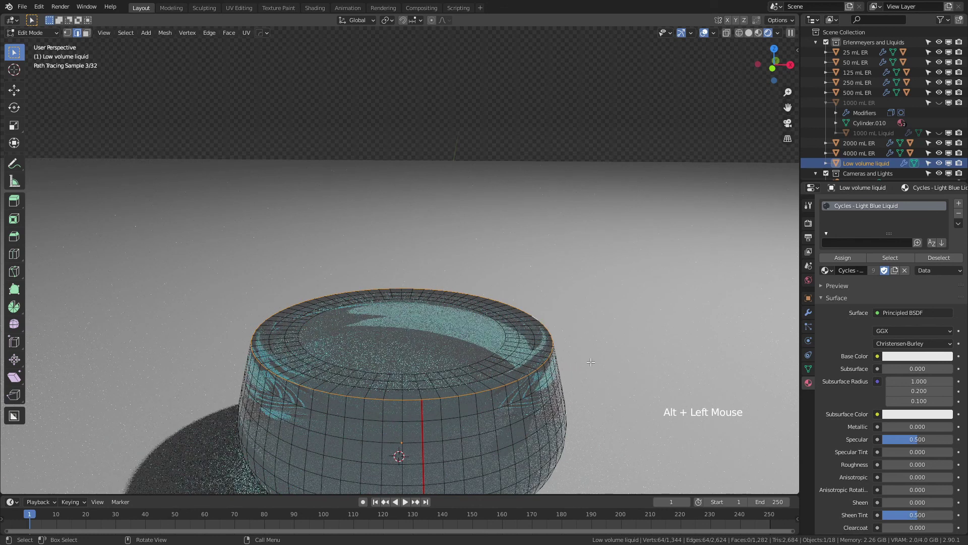
{"action": "key", "text": "ctrl+b"}
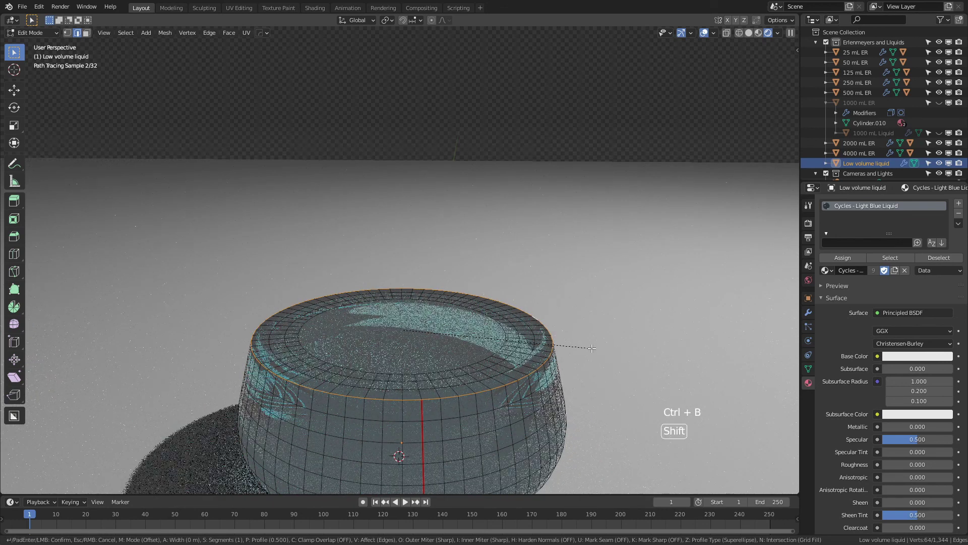
{"action": "scroll", "coordinate": [600, 350], "scroll_direction": "up", "scroll_amount": 1}
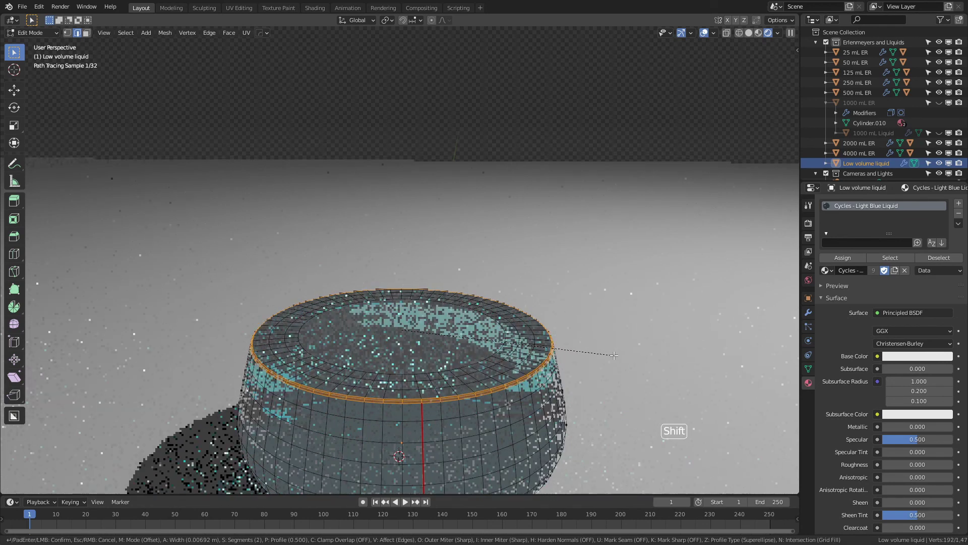
{"action": "scroll", "coordinate": [614, 355], "scroll_direction": "up", "scroll_amount": 1}
{"action": "left_click", "coordinate": [614, 355]}
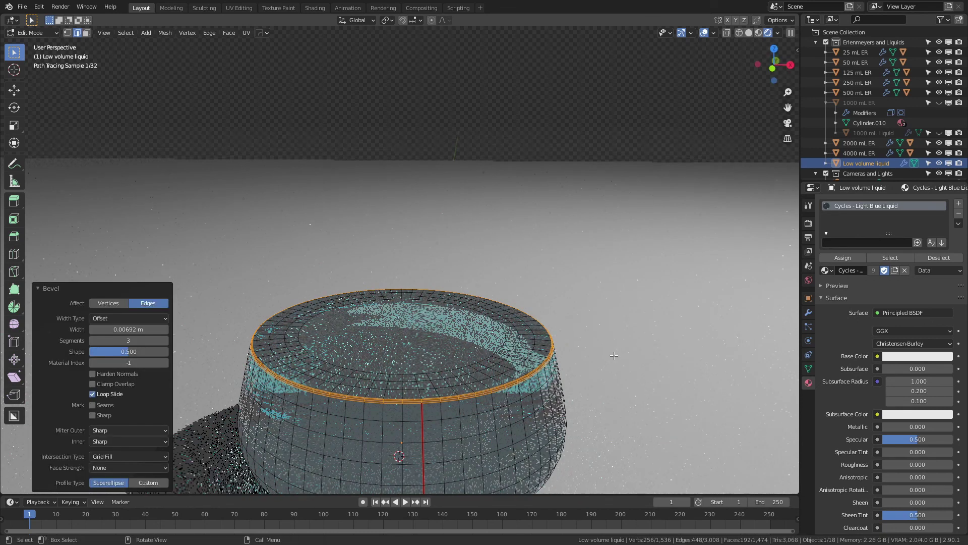
Unhide the 1000 mL flask and scale the liquid to about 0.995 in width only.
{"action": "key", "text": "Tab"}
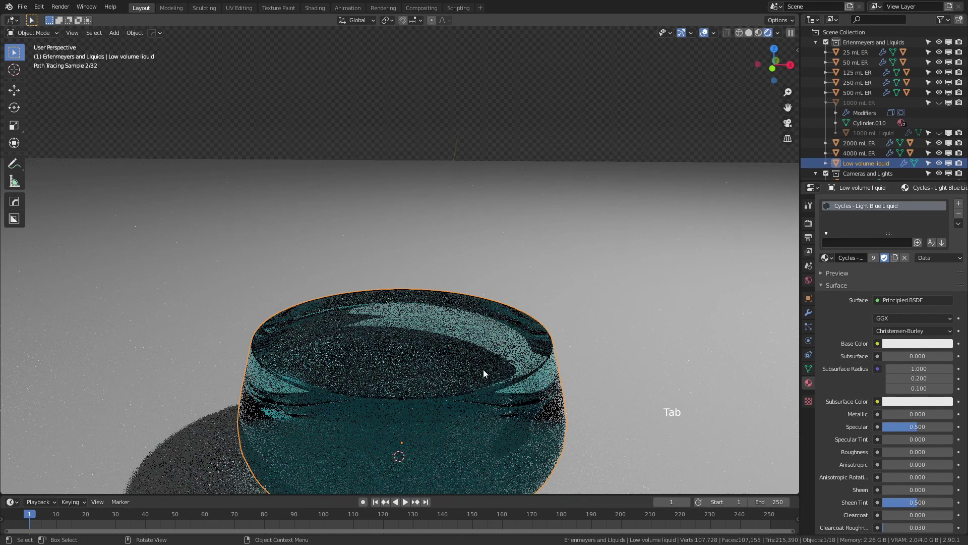
{"action": "scroll", "coordinate": [491, 356], "scroll_direction": "down", "scroll_amount": 3}
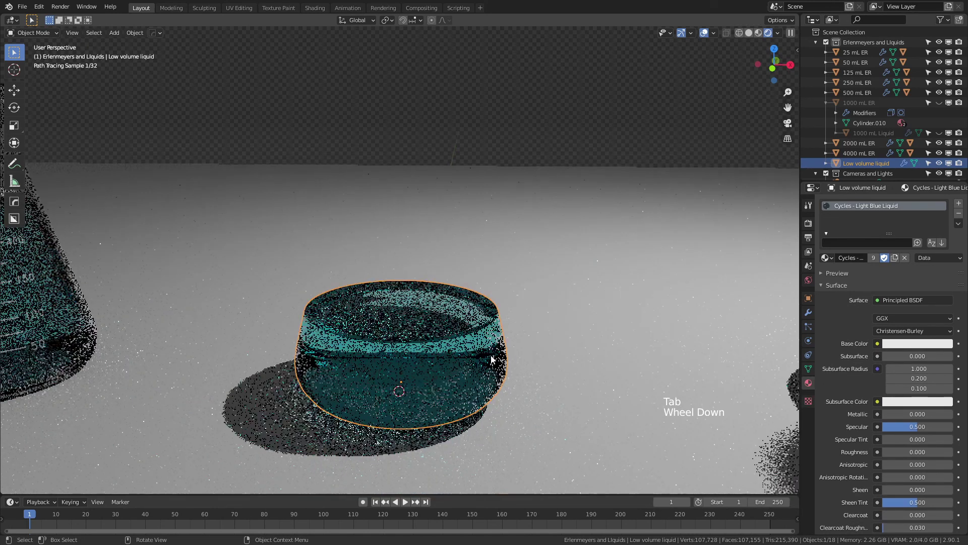
{"action": "left_click", "coordinate": [939, 103]}
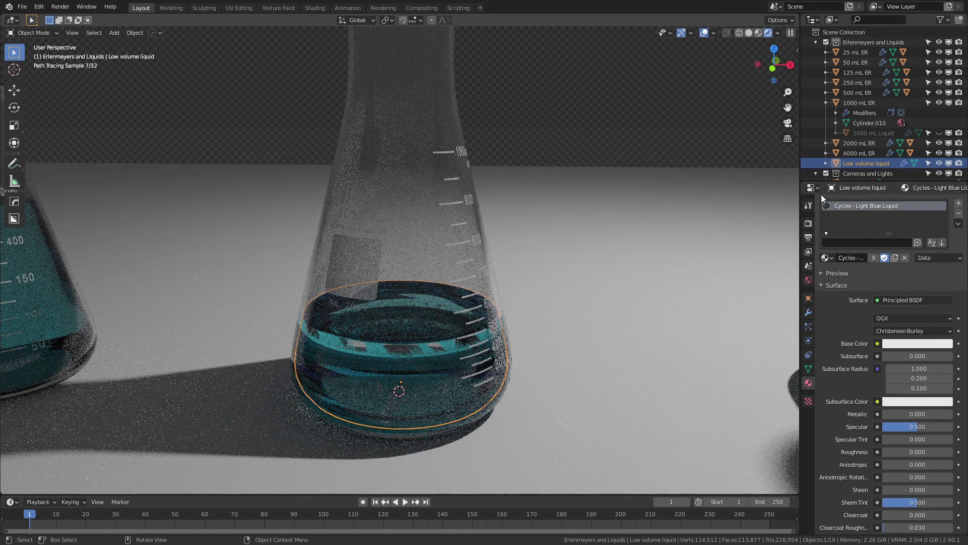
{"action": "key", "text": "s"}
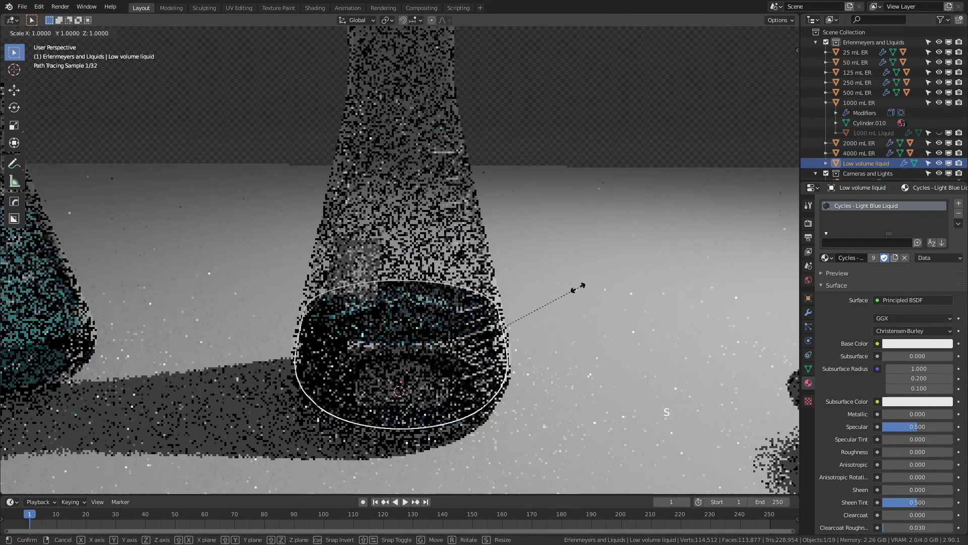
{"action": "key", "text": "shift+z"}
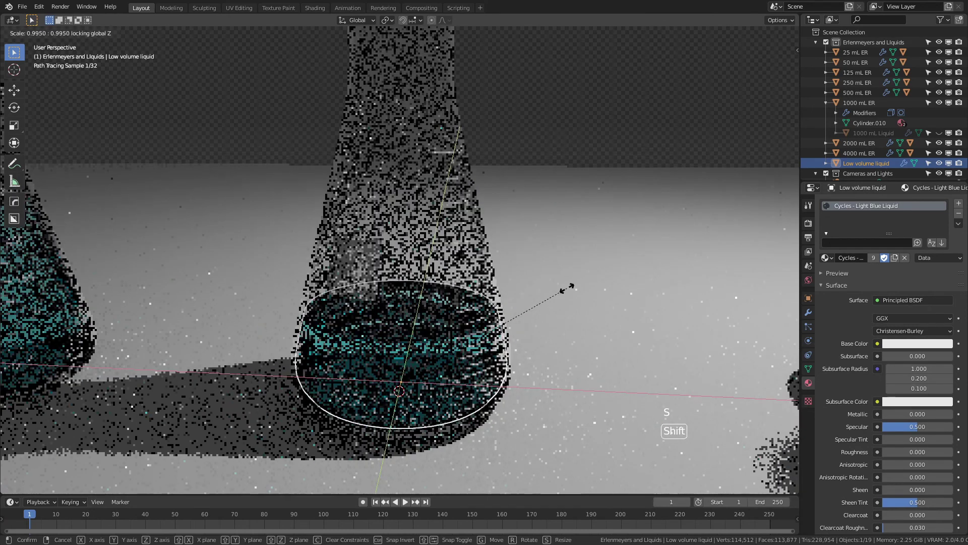
{"action": "left_click", "coordinate": [567, 289]}
Deselect the Ground plane and zoom out over the full row of rendered flasks.
{"action": "left_click", "coordinate": [528, 348]}
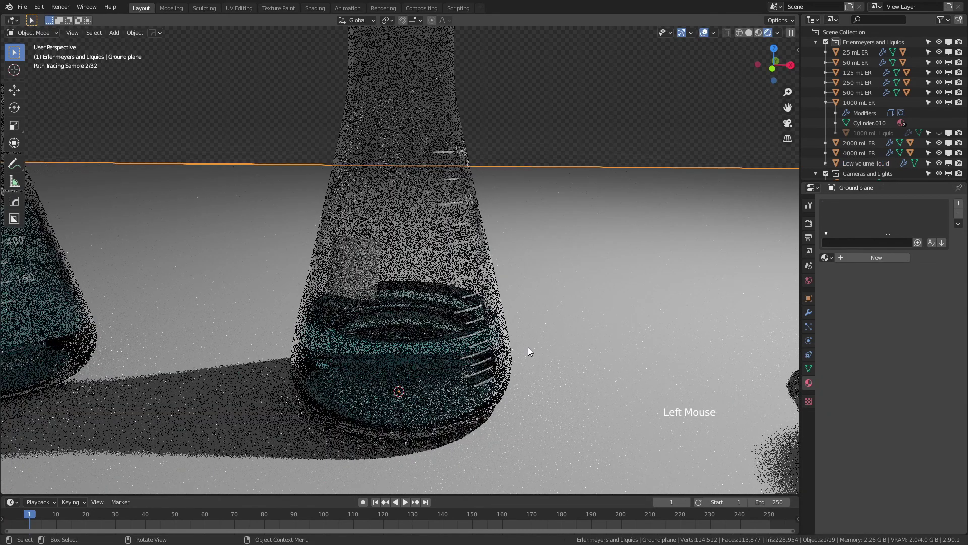
{"action": "scroll", "coordinate": [412, 362], "scroll_direction": "down", "scroll_amount": 3}
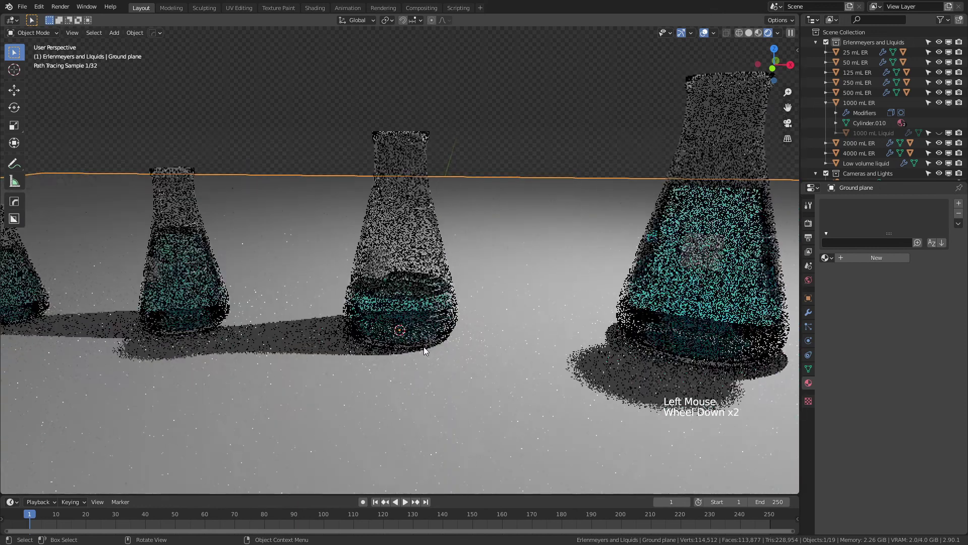
{"action": "left_click", "coordinate": [511, 151]}
{"action": "scroll", "coordinate": [442, 327], "scroll_direction": "down", "scroll_amount": 1}
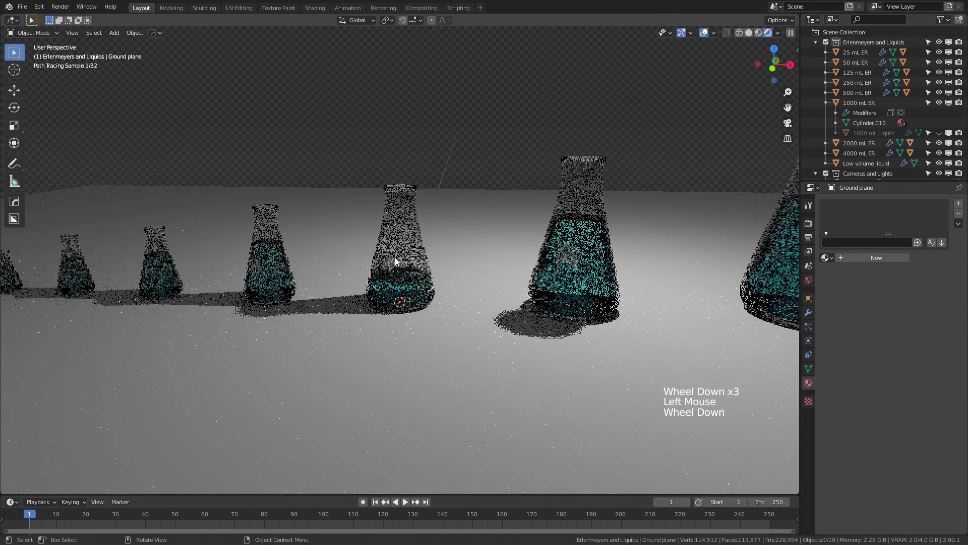
{"action": "scroll", "coordinate": [555, 267], "scroll_direction": "down", "scroll_amount": 2}
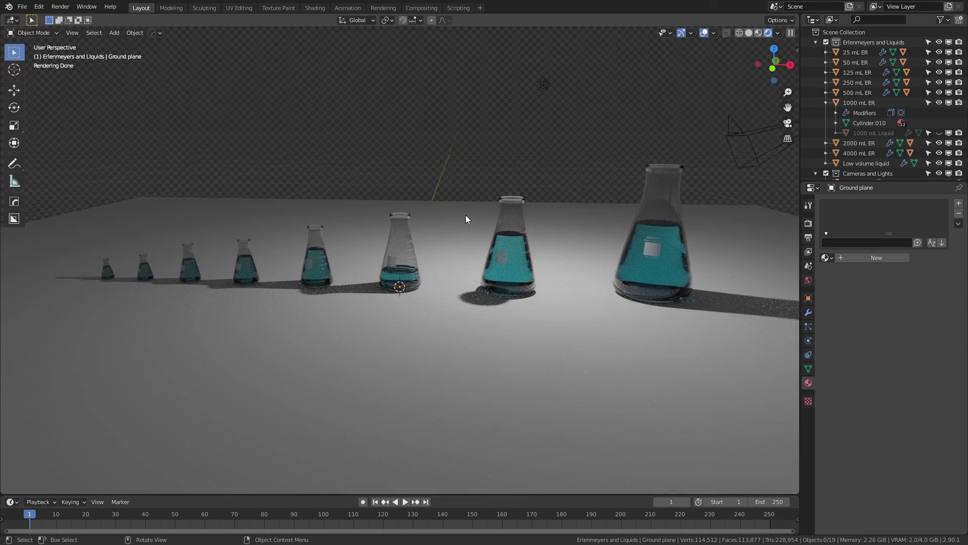
{"action": "left_click", "coordinate": [22, 8]}
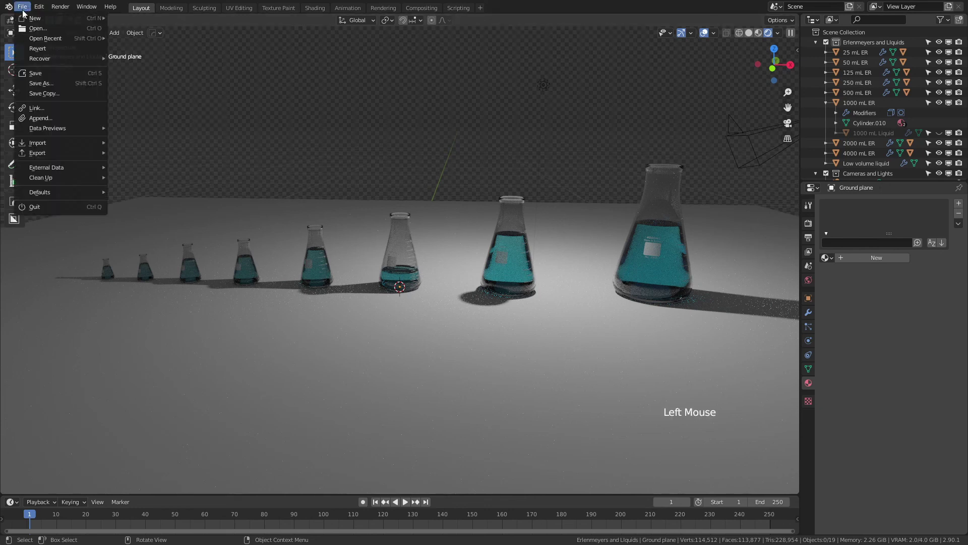
{"action": "left_click", "coordinate": [50, 114]}
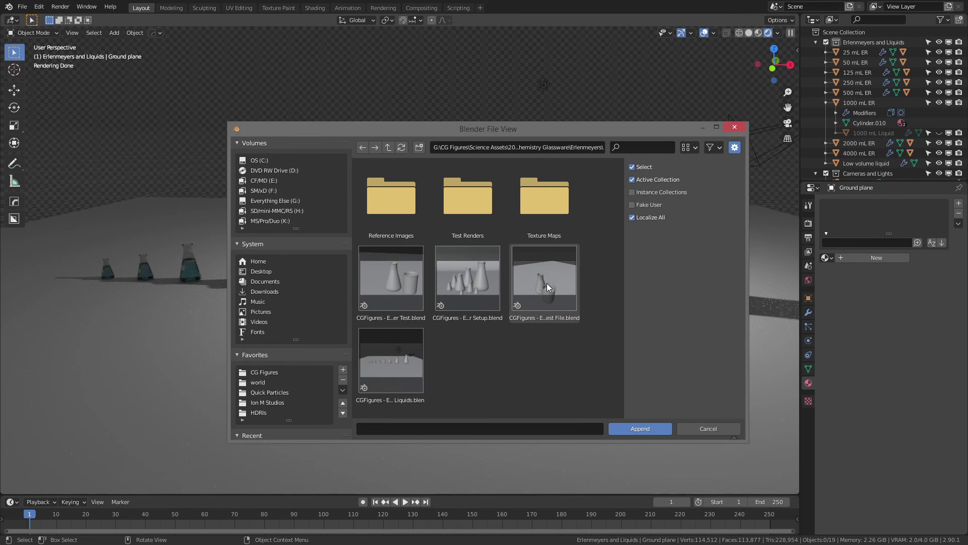
{"action": "double_click", "coordinate": [397, 286]}
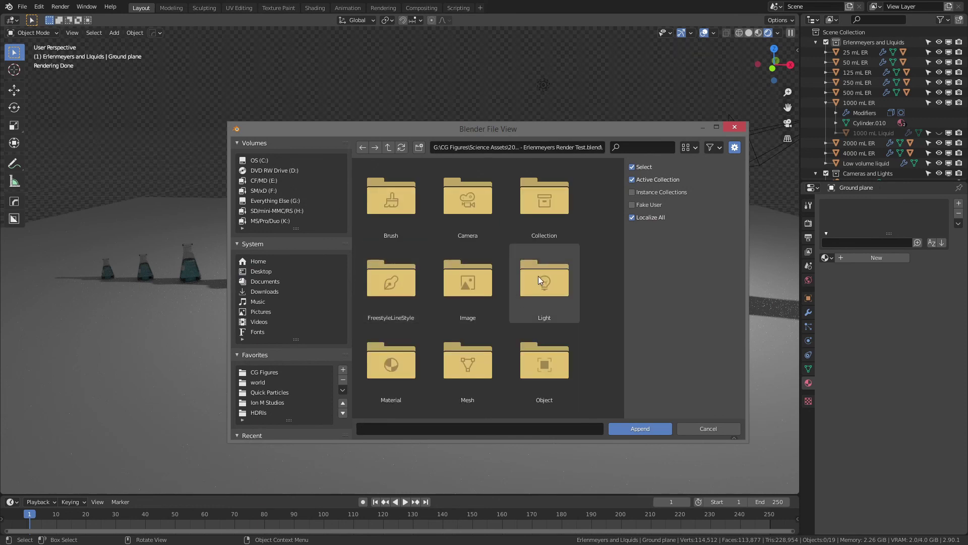
{"action": "double_click", "coordinate": [545, 366]}
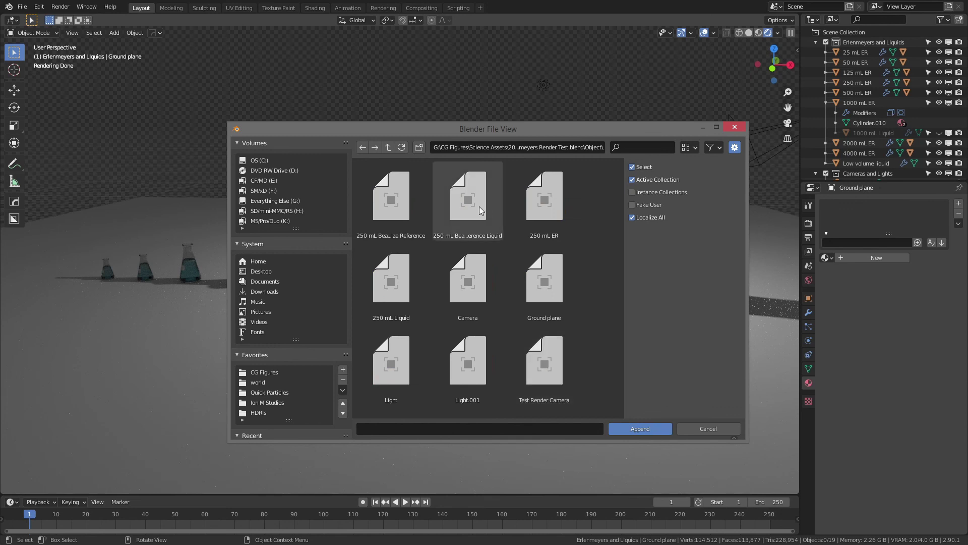
{"action": "double_click", "coordinate": [461, 206]}
{"action": "scroll", "coordinate": [434, 266], "scroll_direction": "up", "scroll_amount": 2}
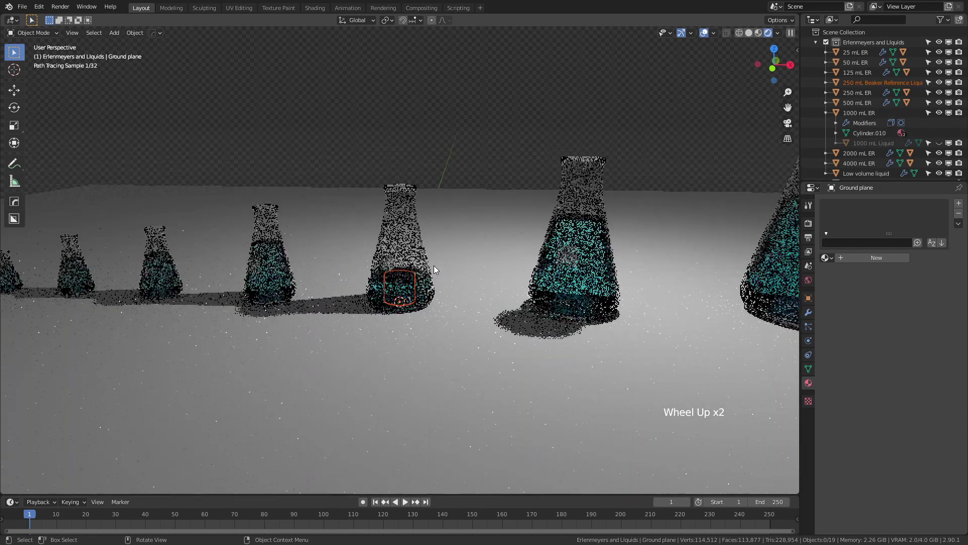
{"action": "middle_click_drag", "start_coordinate": [379, 264], "coordinate": [407, 270]}
{"action": "key", "text": "g"}
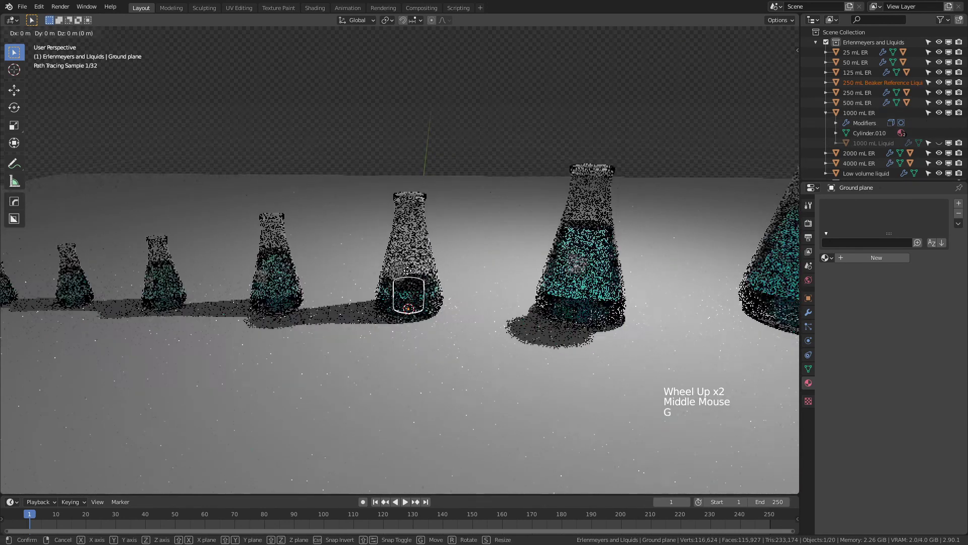
{"action": "left_click", "coordinate": [221, 268]}
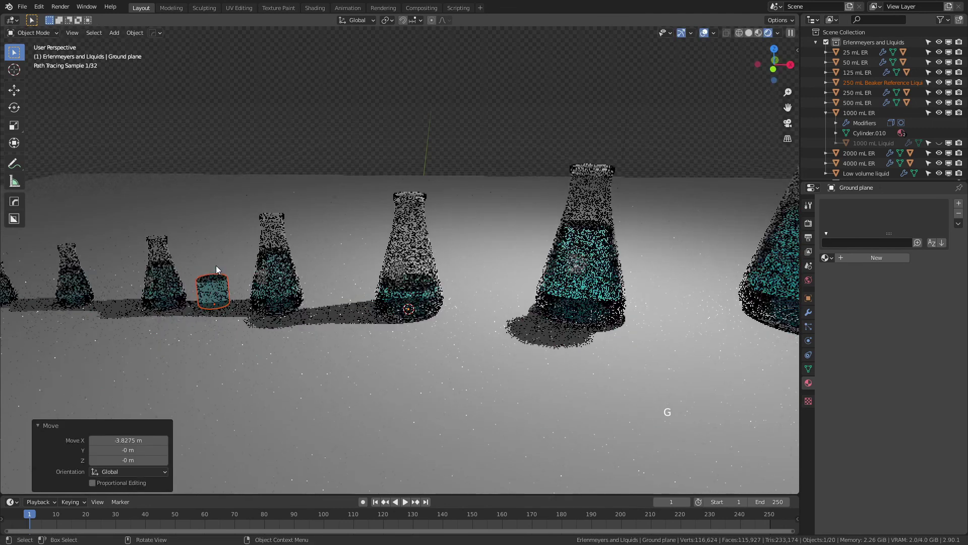
{"action": "middle_click_drag", "start_coordinate": [224, 268], "coordinate": [286, 283], "text": "shift"}
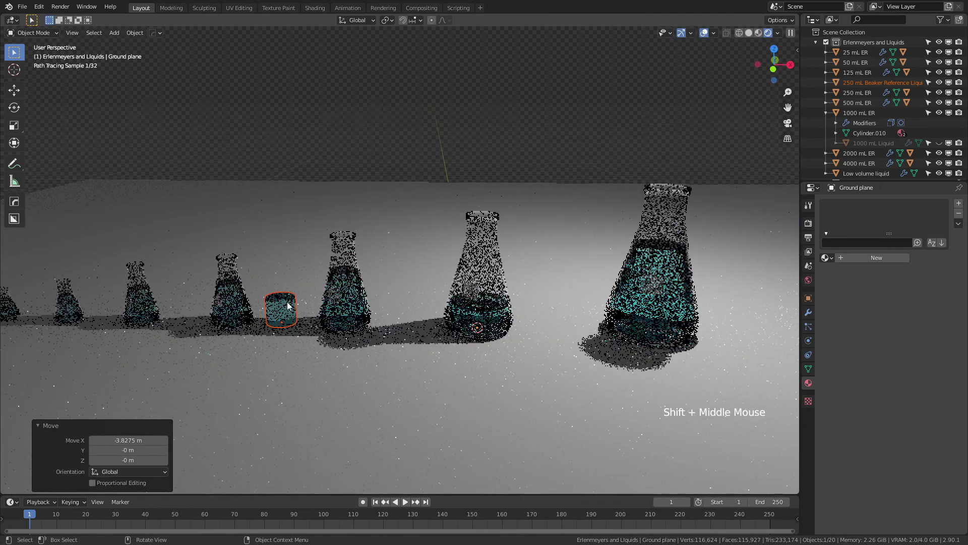
{"action": "key", "text": "x"}
{"action": "left_click", "coordinate": [334, 288]}
Append the 250 mL Beaker - Size Reference from the test file and slide it along X.
{"action": "left_click", "coordinate": [22, 7]}
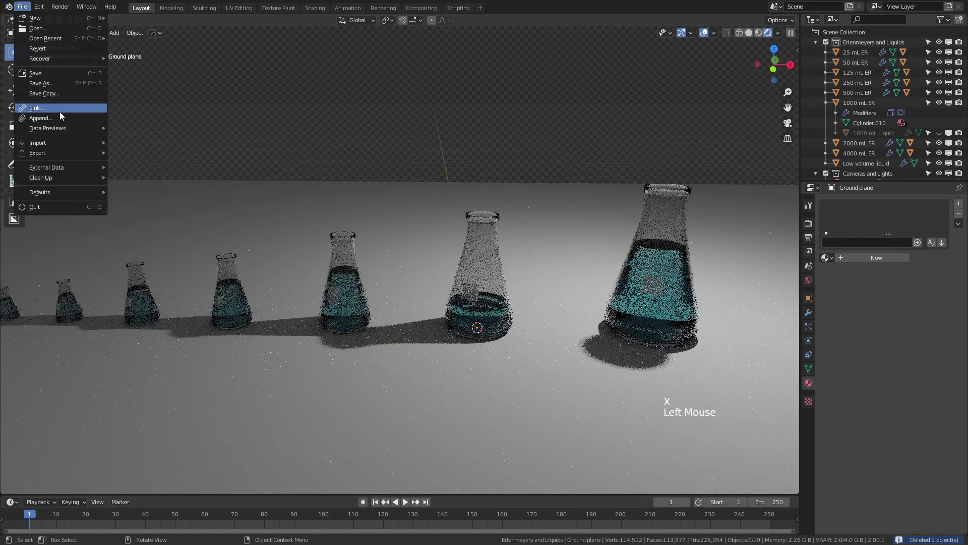
{"action": "left_click", "coordinate": [58, 116]}
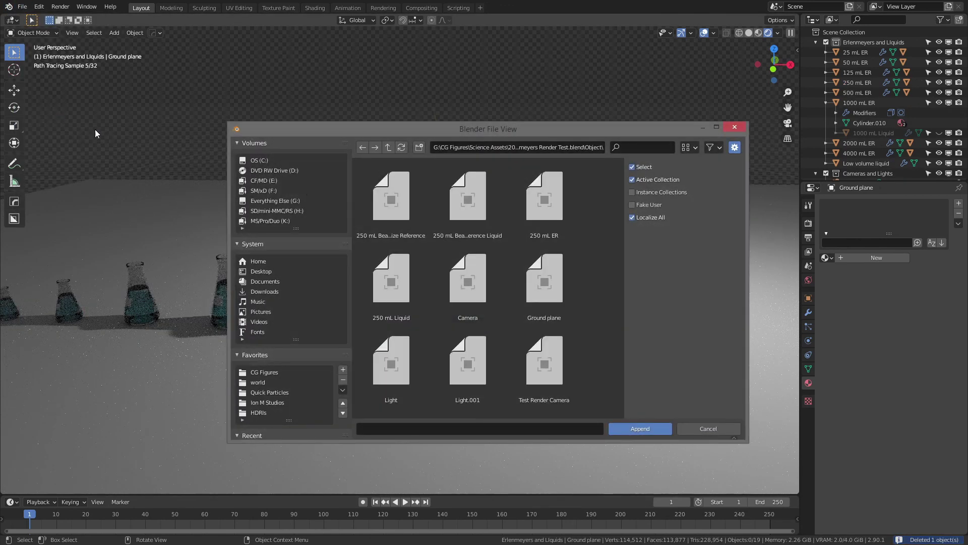
{"action": "double_click", "coordinate": [399, 207]}
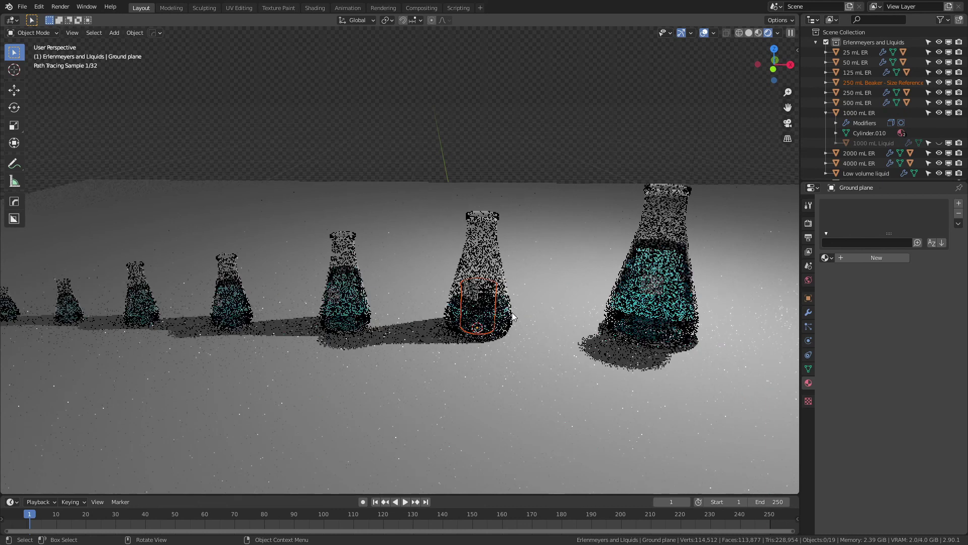
{"action": "key", "text": "g"}
{"action": "key", "text": "x"}
{"action": "left_click", "coordinate": [326, 290]}
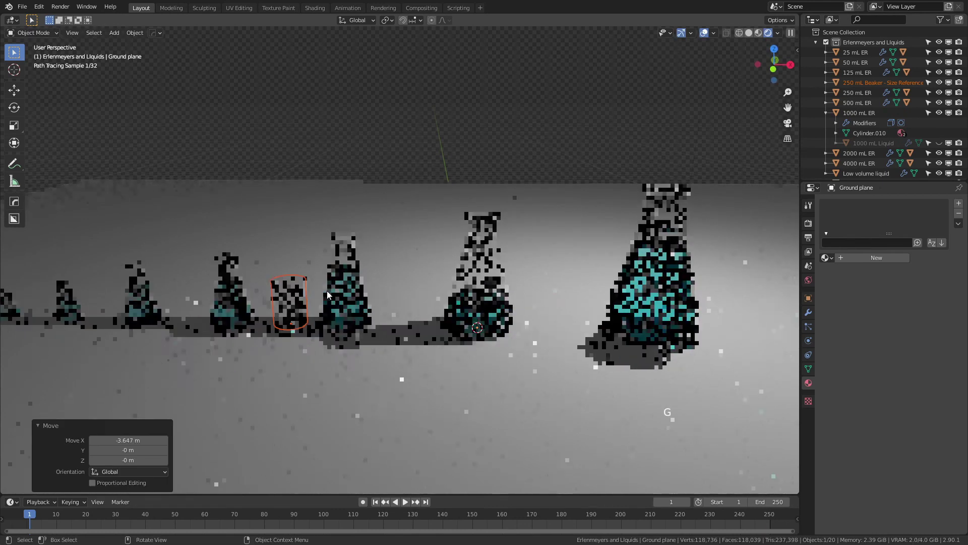
Move the beaker along X to stand beside the 250 mL flask, −2.0505 m in total.
{"action": "left_click", "coordinate": [144, 299]}
{"action": "left_click", "coordinate": [240, 298]}
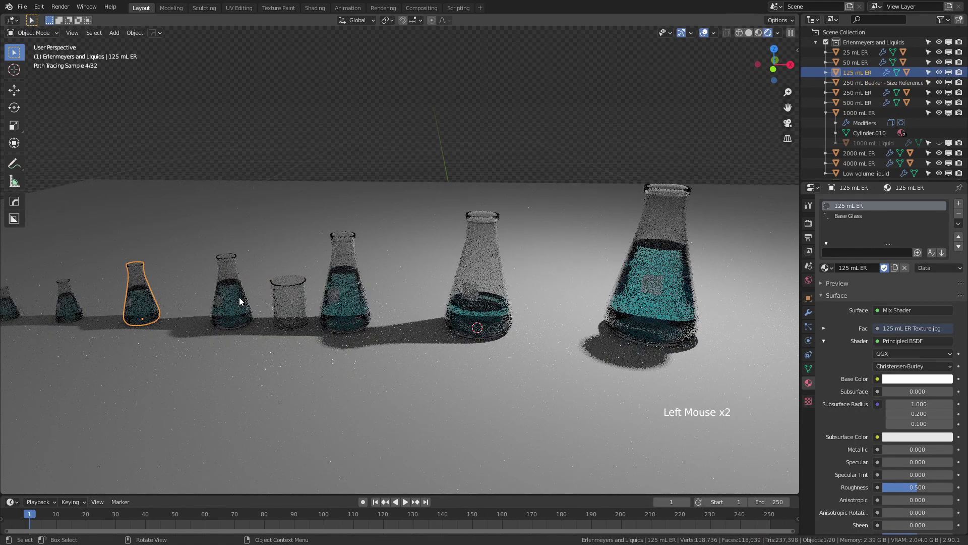
{"action": "left_click", "coordinate": [282, 298]}
{"action": "key", "text": "g"}
{"action": "key", "text": "x"}
{"action": "left_click", "coordinate": [183, 286]}
Check the beaker's alignment with the 250 mL flask in front view, then reselect the flask.
{"action": "key", "text": "KP_1"}
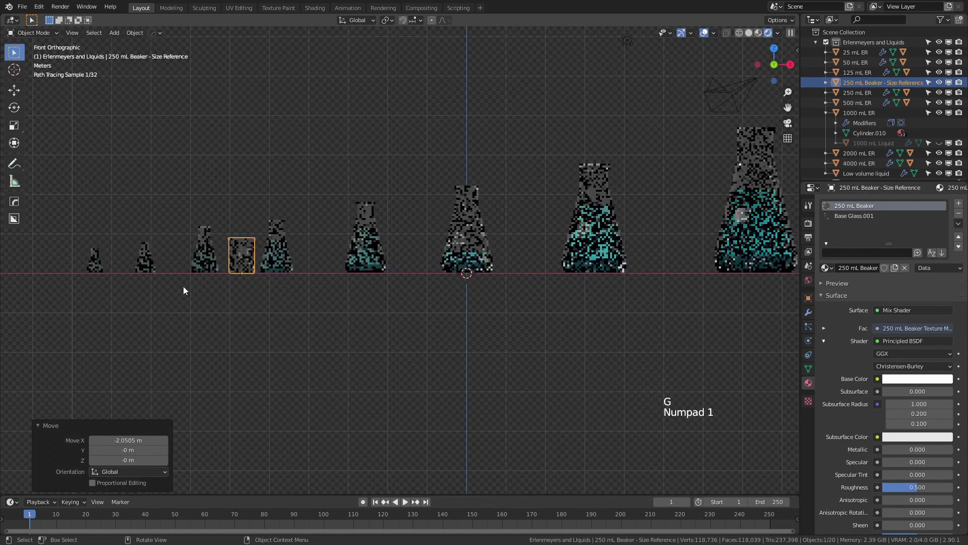
{"action": "scroll", "coordinate": [237, 272], "scroll_direction": "up", "scroll_amount": 4}
{"action": "middle_click_drag", "start_coordinate": [205, 266], "coordinate": [523, 276], "text": "shift"}
{"action": "scroll", "coordinate": [275, 297], "scroll_direction": "up", "scroll_amount": 5}
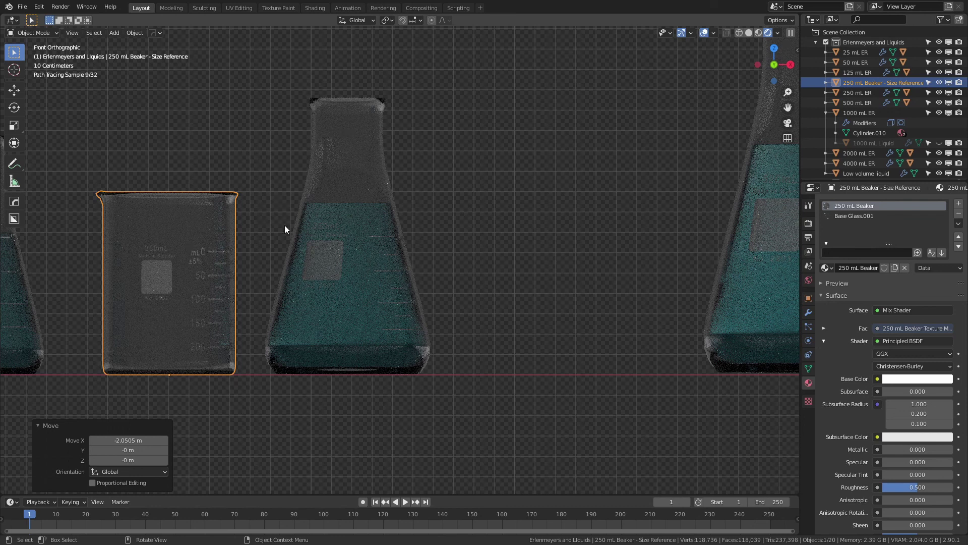
{"action": "scroll", "coordinate": [319, 236], "scroll_direction": "down", "scroll_amount": 1}
{"action": "middle_click_drag", "start_coordinate": [319, 236], "coordinate": [348, 237]}
{"action": "scroll", "coordinate": [296, 286], "scroll_direction": "down", "scroll_amount": 2}
{"action": "scroll", "coordinate": [295, 287], "scroll_direction": "down", "scroll_amount": 2}
{"action": "scroll", "coordinate": [347, 217], "scroll_direction": "down", "scroll_amount": 3}
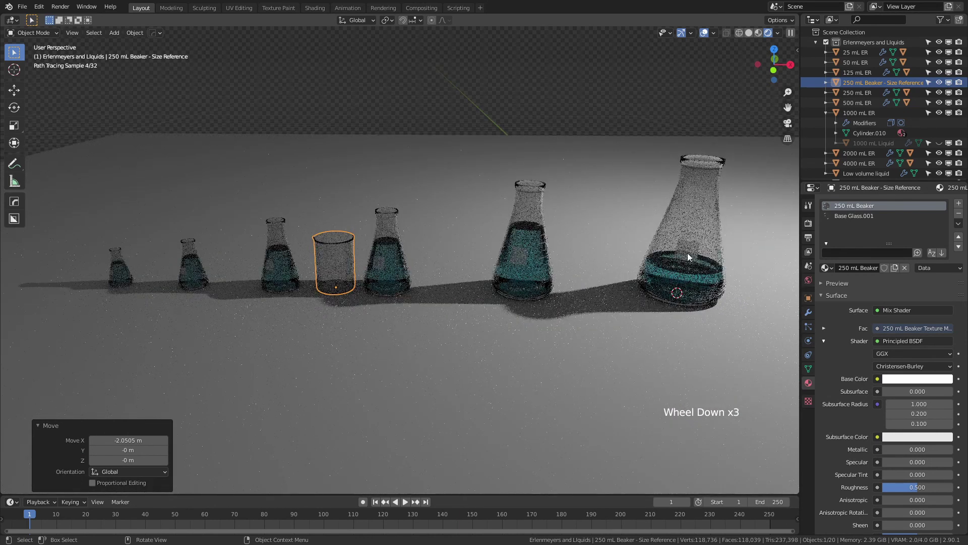
{"action": "scroll", "coordinate": [516, 285], "scroll_direction": "up", "scroll_amount": 3}
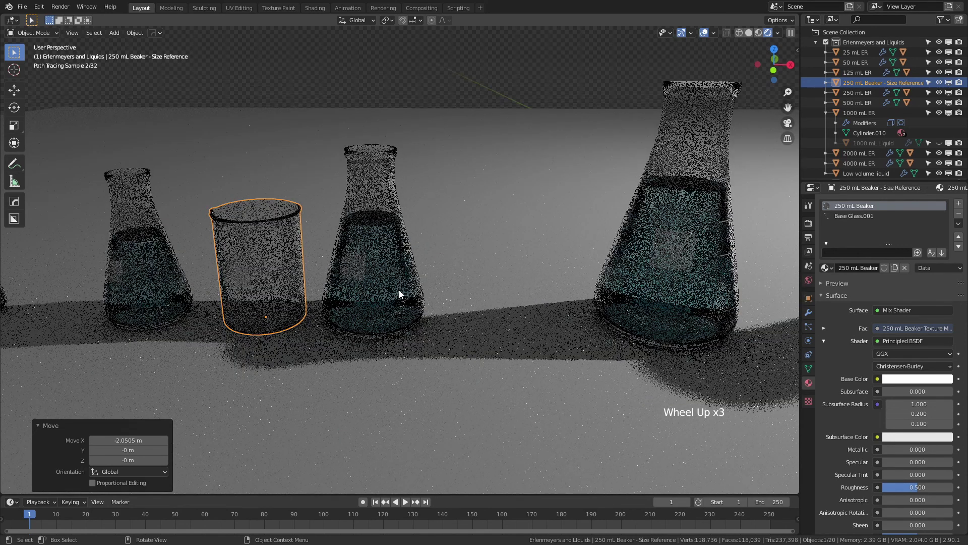
{"action": "left_click", "coordinate": [398, 290]}
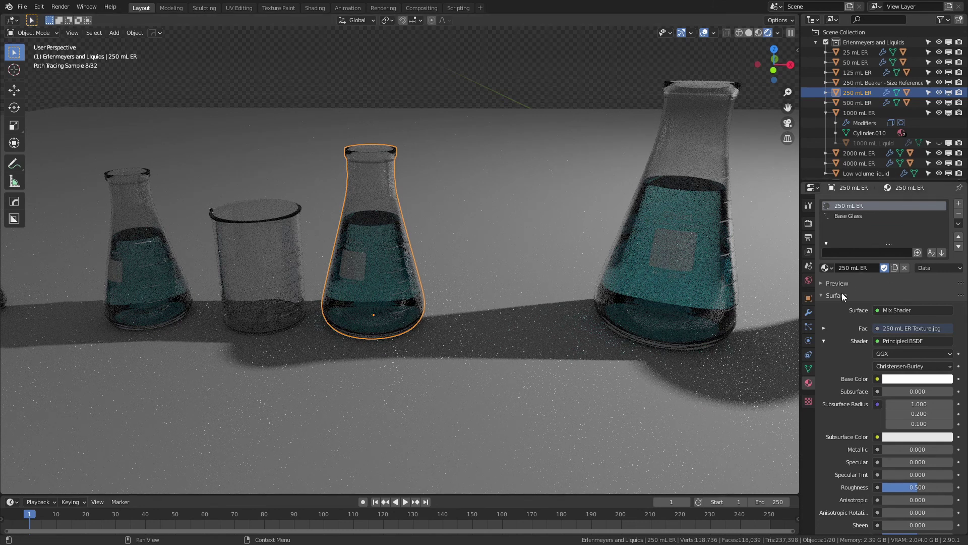
Show the flask's modifiers and make the 1000 mL Liquid visible again.
{"action": "left_click", "coordinate": [808, 312]}
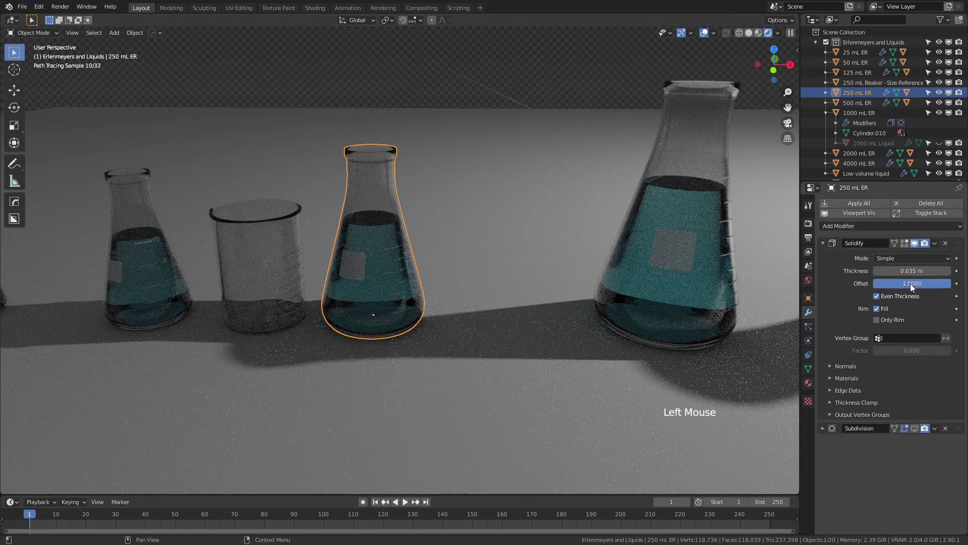
{"action": "key", "text": "KP_1"}
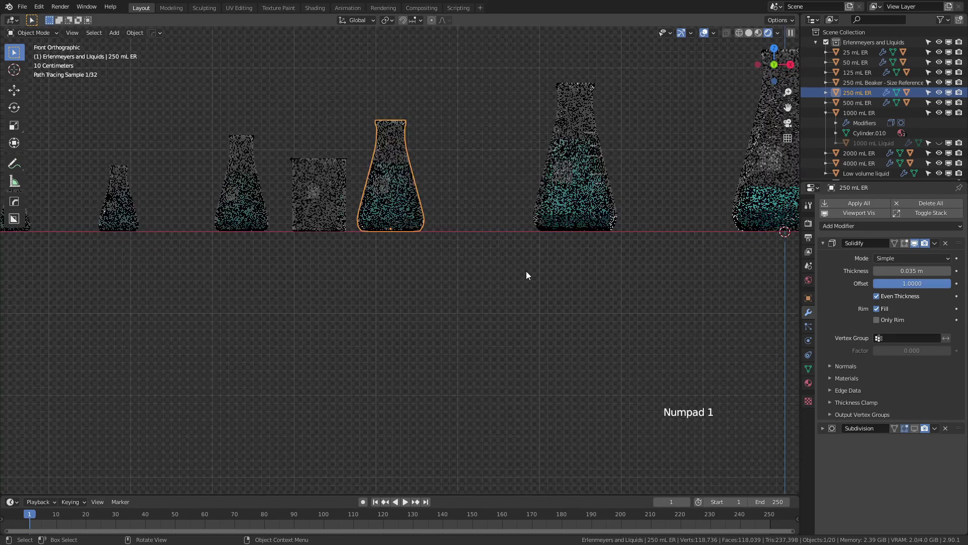
{"action": "scroll", "coordinate": [526, 275], "scroll_direction": "up", "scroll_amount": 7}
{"action": "middle_click_drag", "start_coordinate": [383, 125], "coordinate": [374, 209], "text": "shift"}
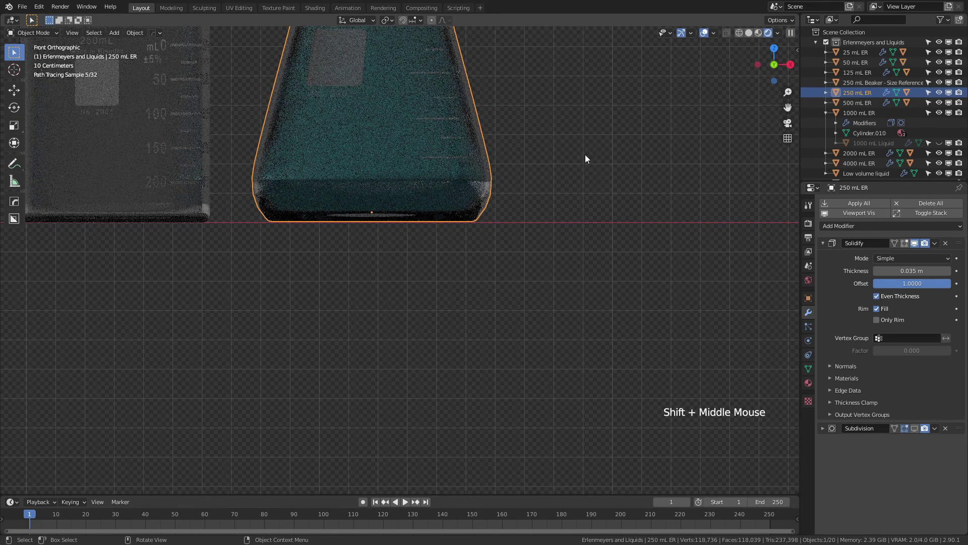
{"action": "left_click", "coordinate": [940, 144]}
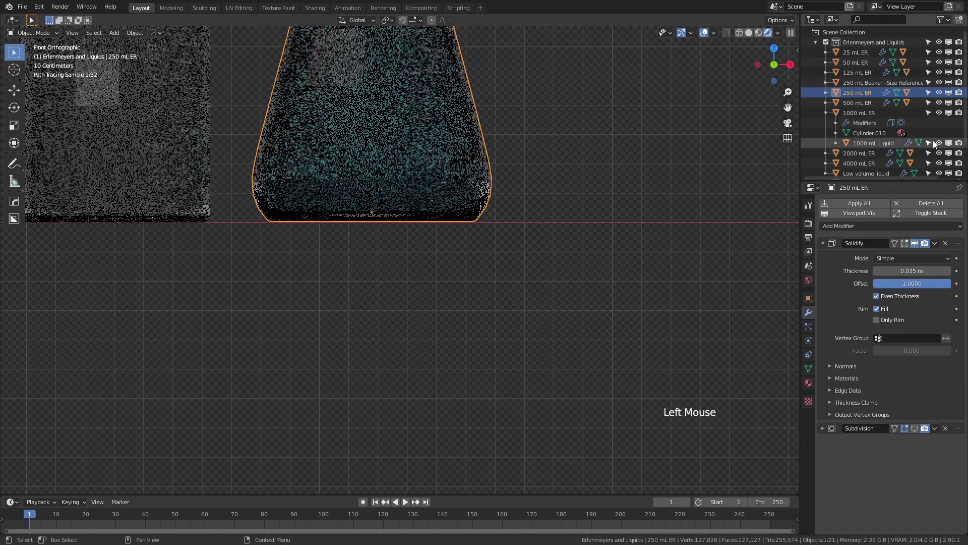
Centre the flask's base in front view and show its location, rotation and scale values.
{"action": "scroll", "coordinate": [878, 158], "scroll_direction": "down", "scroll_amount": 5}
{"action": "middle_click_drag", "start_coordinate": [555, 166], "coordinate": [458, 167]}
{"action": "scroll", "coordinate": [356, 387], "scroll_direction": "down", "scroll_amount": 4}
{"action": "scroll", "coordinate": [378, 313], "scroll_direction": "up", "scroll_amount": 1}
{"action": "middle_click_drag", "start_coordinate": [377, 313], "coordinate": [387, 305]}
{"action": "key", "text": "KP_1"}
{"action": "scroll", "coordinate": [416, 182], "scroll_direction": "up", "scroll_amount": 2}
{"action": "scroll", "coordinate": [384, 168], "scroll_direction": "up", "scroll_amount": 3}
{"action": "middle_click_drag", "start_coordinate": [384, 174], "coordinate": [389, 197], "text": "shift"}
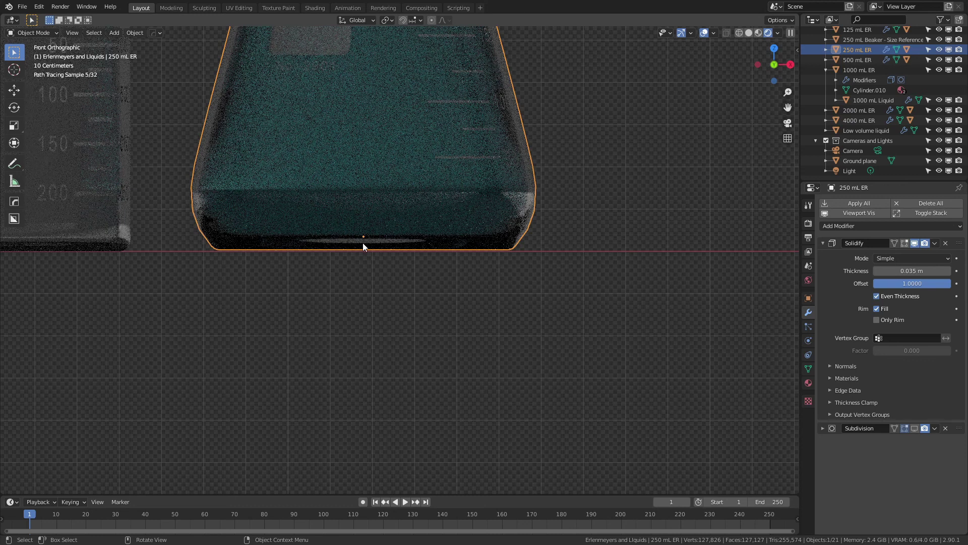
{"action": "key", "text": "n"}
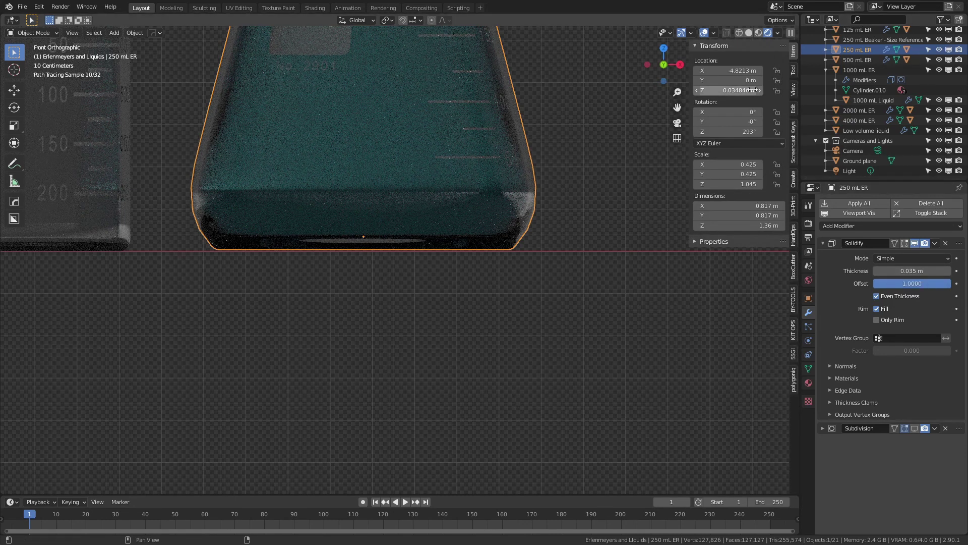
Select the 500 mL ER flask and start moving it across the floor.
{"action": "scroll", "coordinate": [536, 179], "scroll_direction": "down", "scroll_amount": 4}
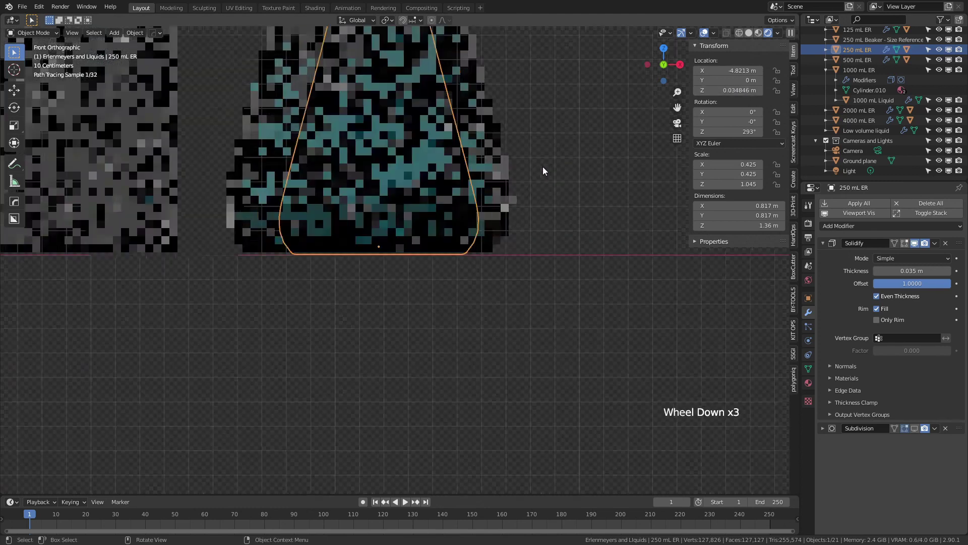
{"action": "middle_click_drag", "start_coordinate": [543, 169], "coordinate": [528, 194]}
{"action": "scroll", "coordinate": [507, 211], "scroll_direction": "down", "scroll_amount": 5}
{"action": "scroll", "coordinate": [504, 250], "scroll_direction": "down", "scroll_amount": 3}
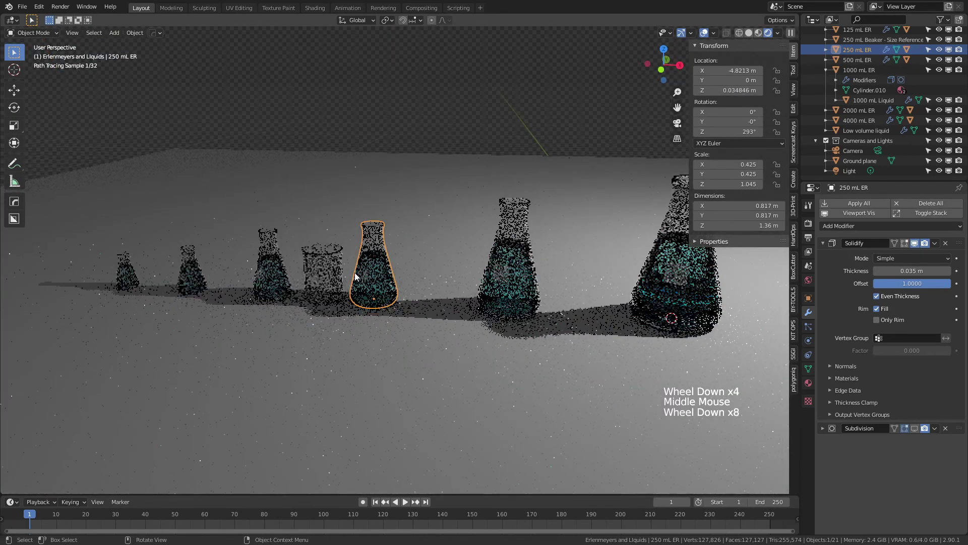
{"action": "left_click", "coordinate": [516, 251]}
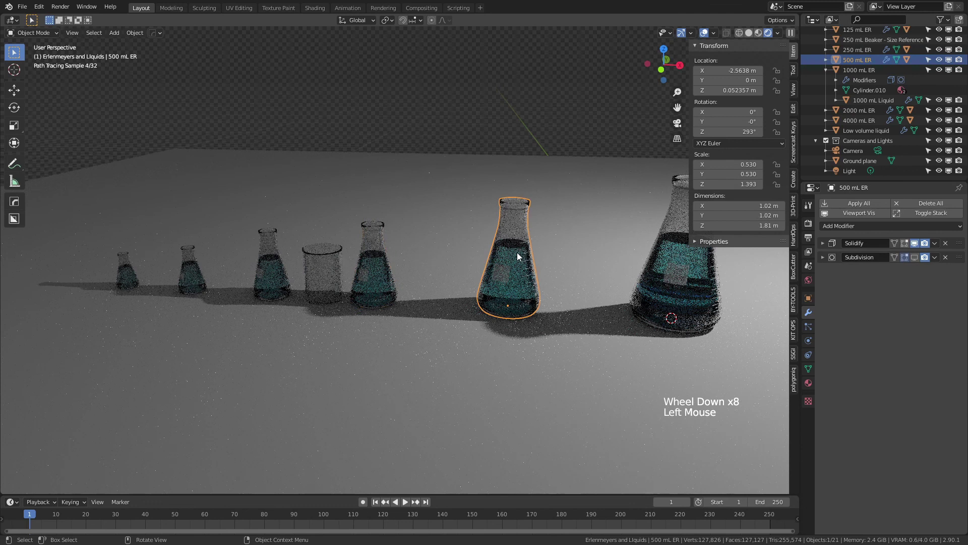
{"action": "key", "text": "g"}
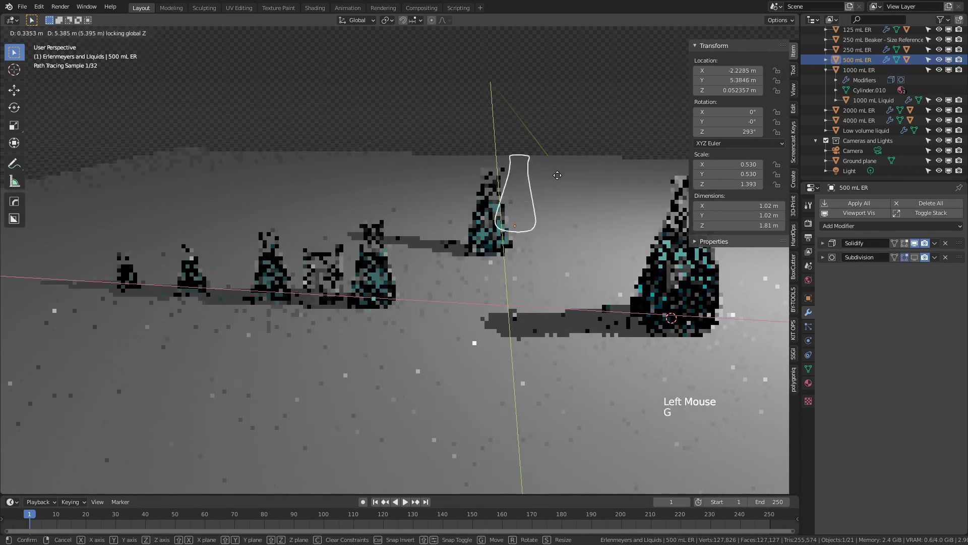
{"action": "right_click", "coordinate": [495, 259]}
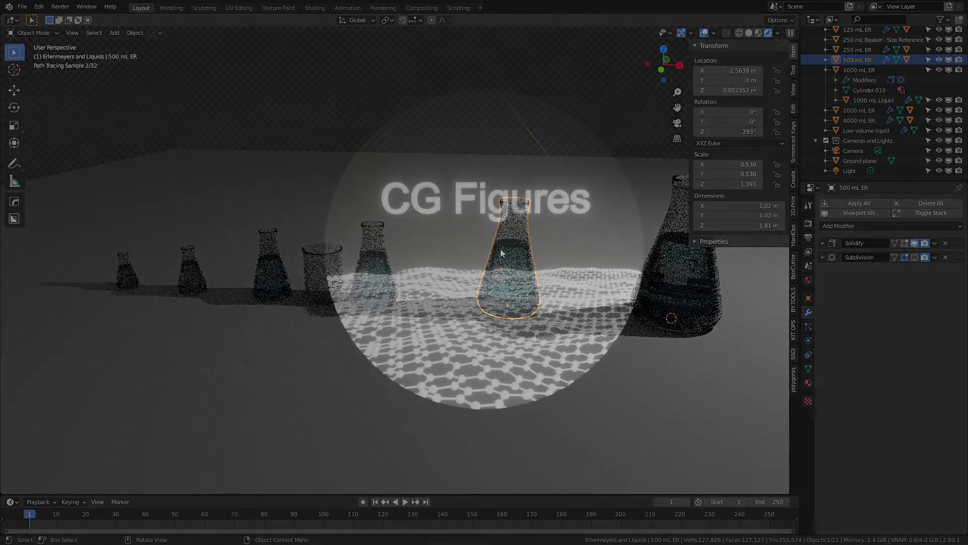